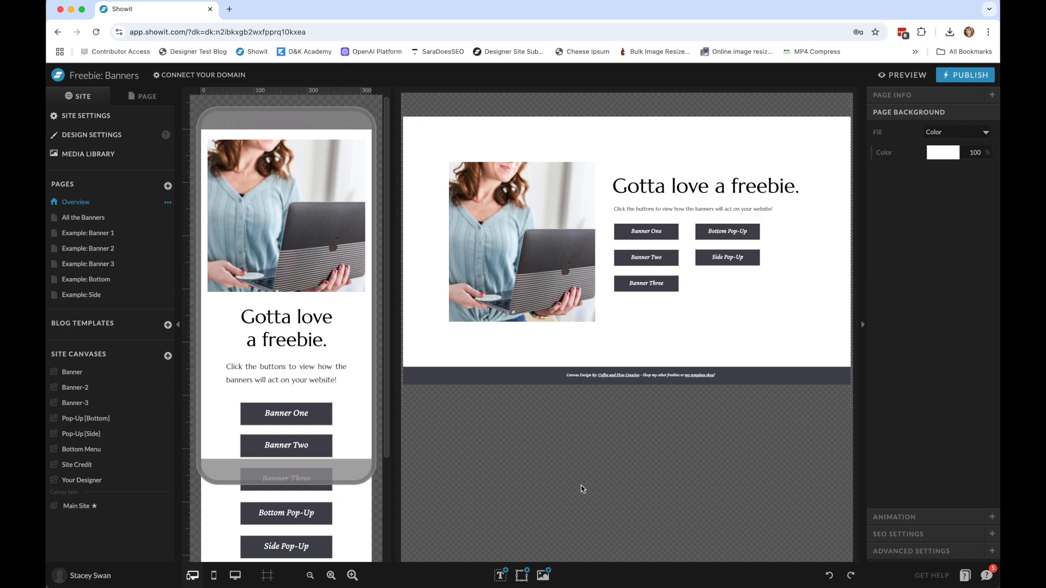
pyautogui.click(93, 576)
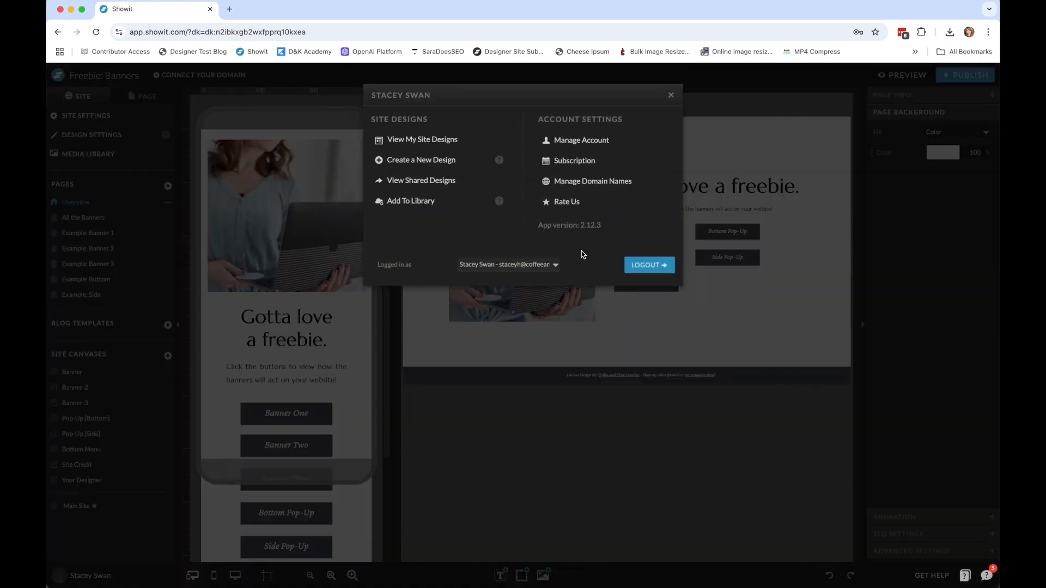
pyautogui.click(445, 202)
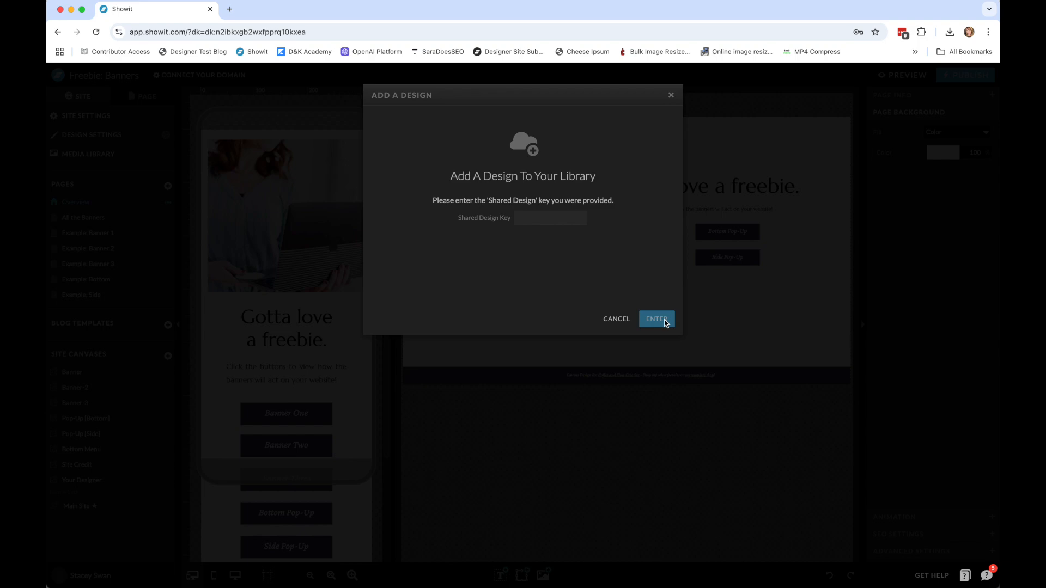
pyautogui.click(616, 319)
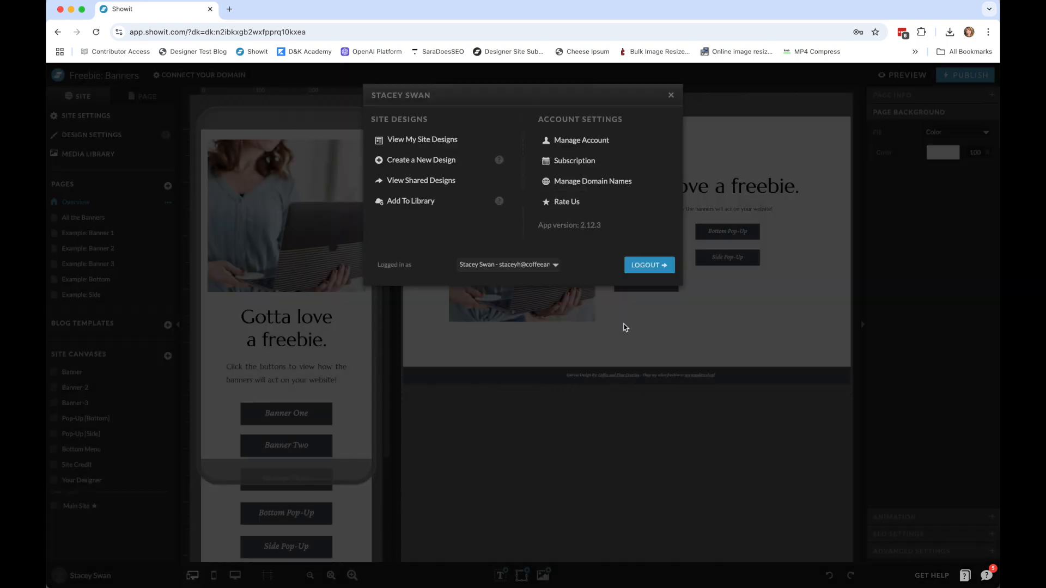
pyautogui.click(671, 95)
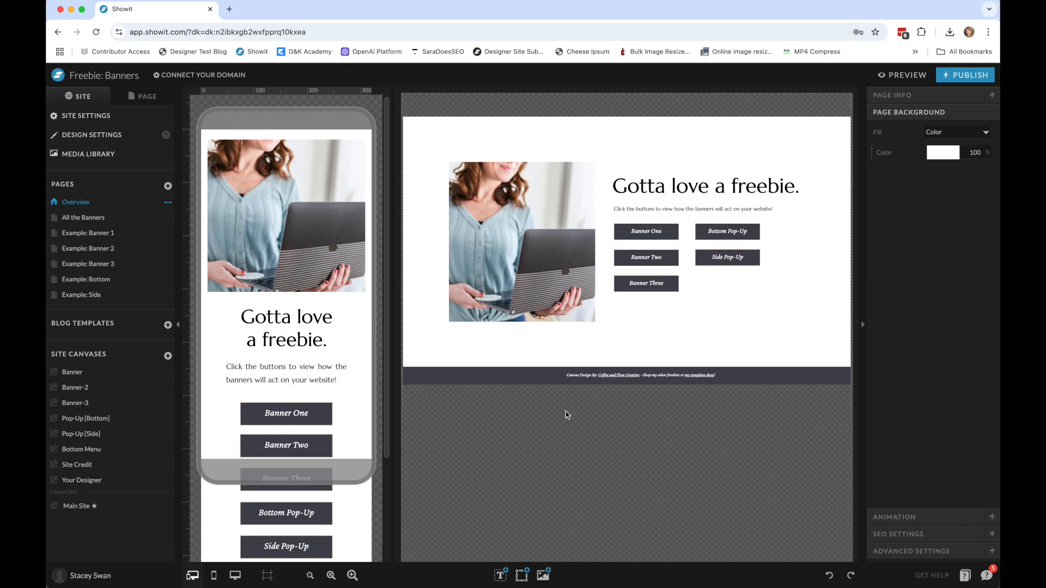
# Switch to the Collections for CF site design and show only its desktop layout.
pyautogui.click(104, 580)
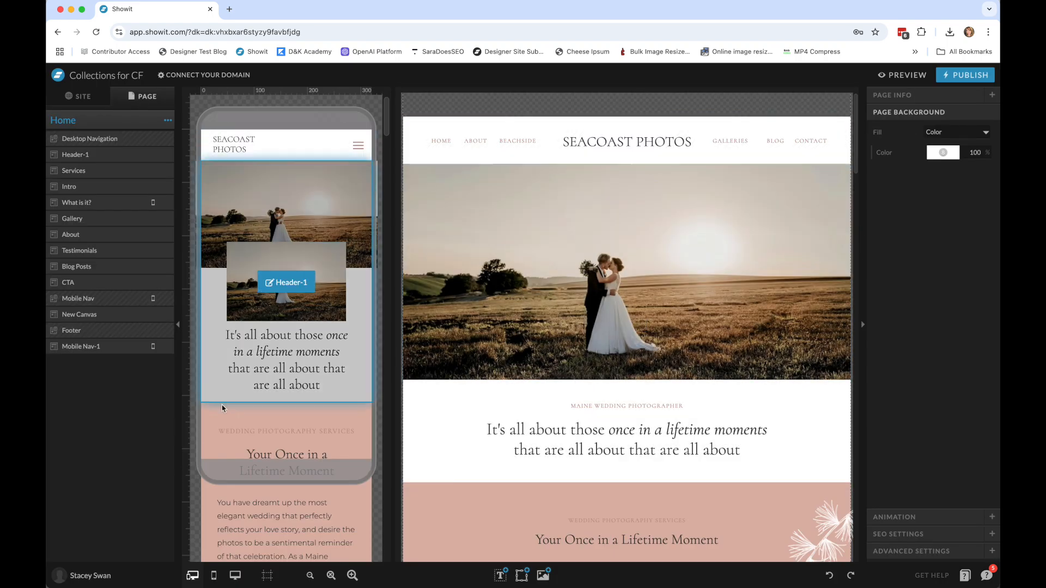
pyautogui.click(235, 580)
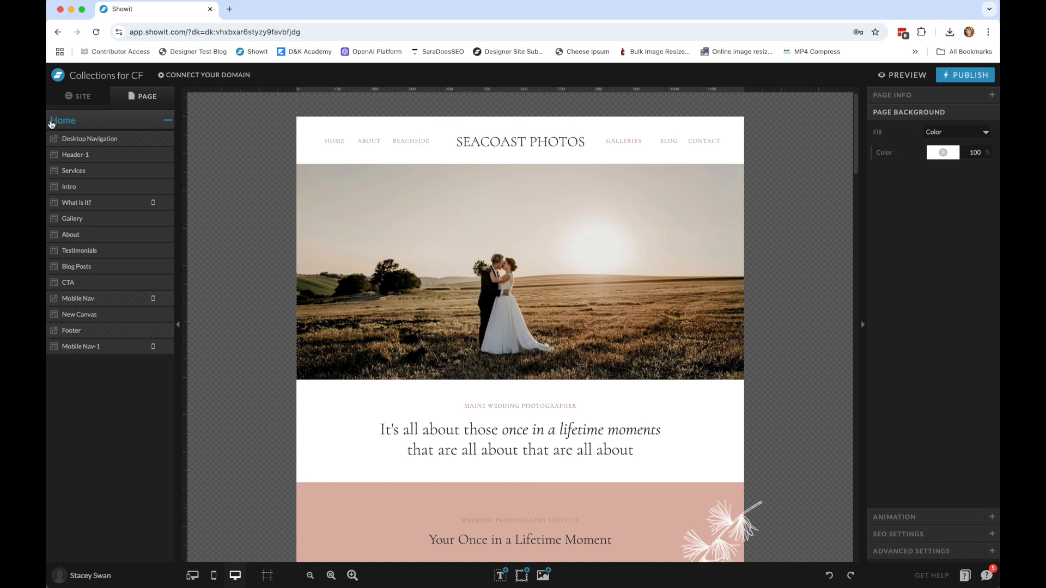
# Start adding a canvas to the Home page and list the canvases of your own Freebie: Banners site as the source.
pyautogui.click(169, 122)
pyautogui.click(169, 139)
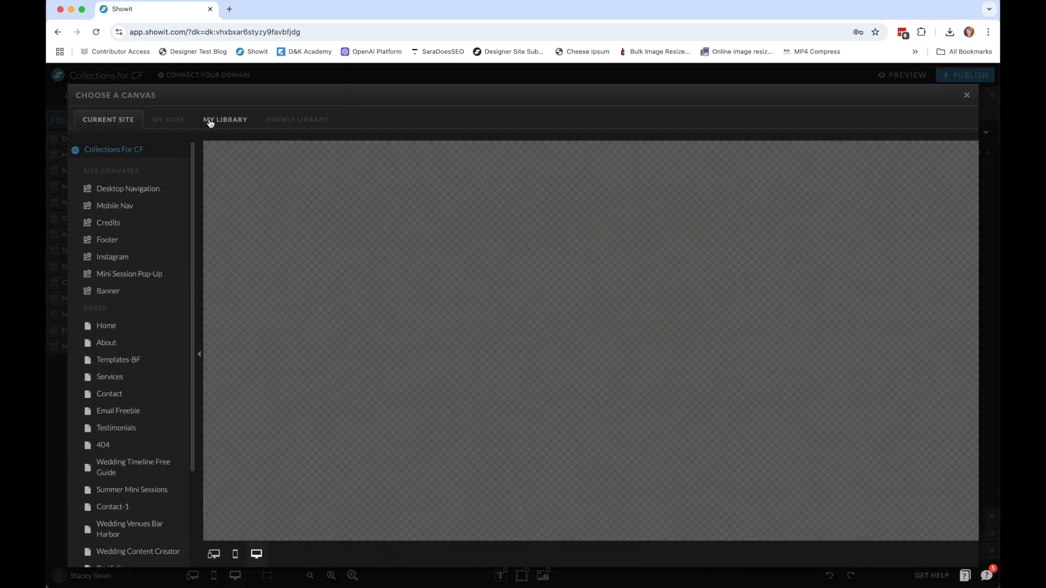
pyautogui.click(210, 122)
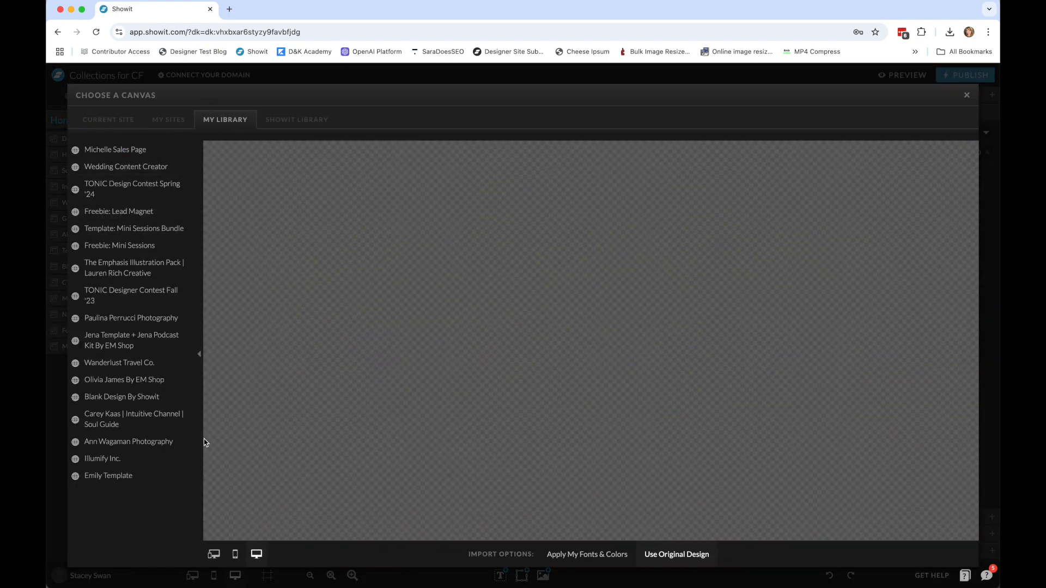
pyautogui.click(168, 124)
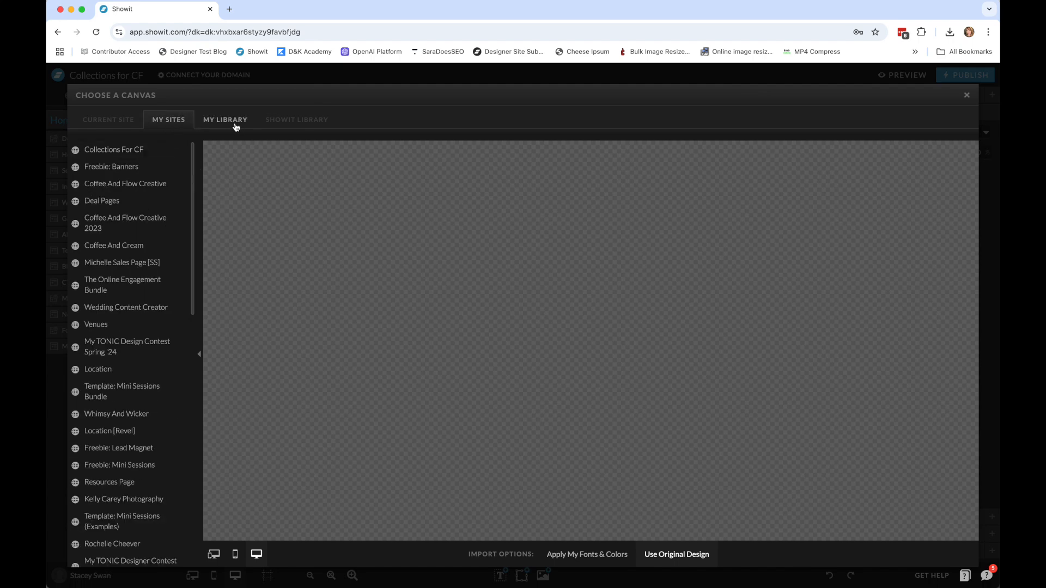
pyautogui.click(131, 166)
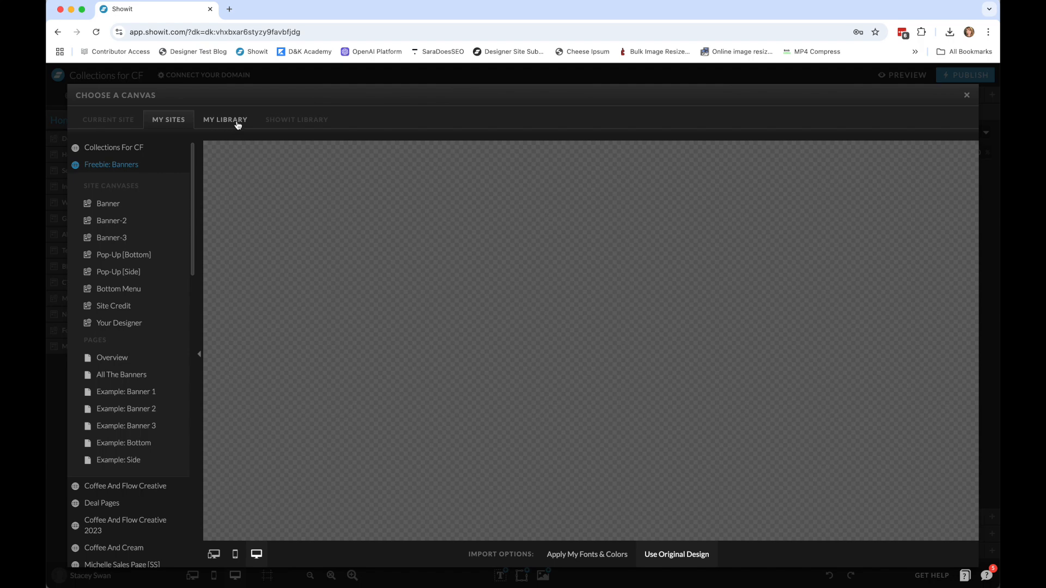
# Preview the Banner, Banner-2 and Banner-3 site canvases of Freebie: Banners to compare their designs.
pyautogui.click(142, 208)
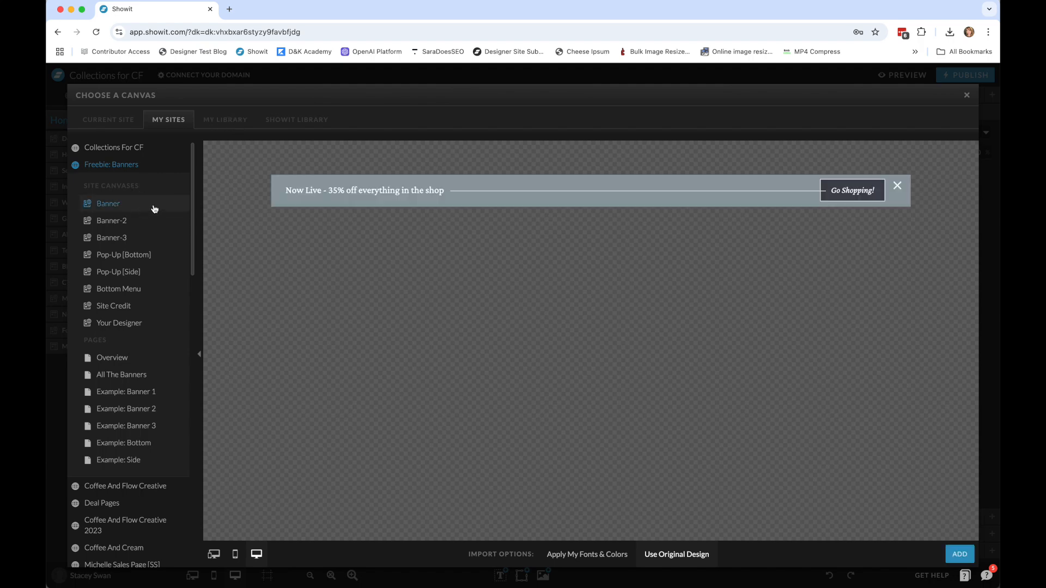
pyautogui.click(121, 227)
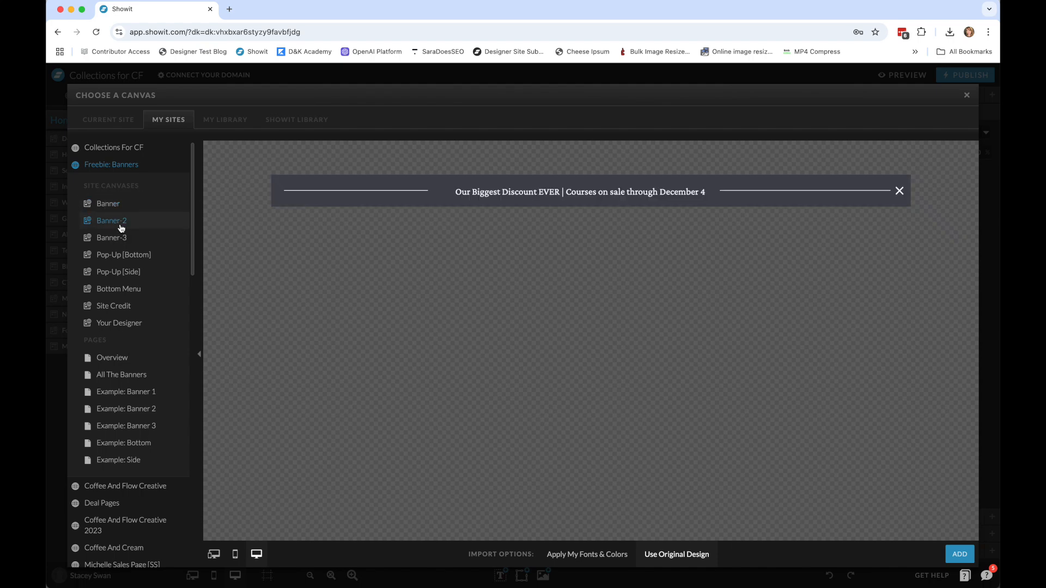
pyautogui.click(120, 243)
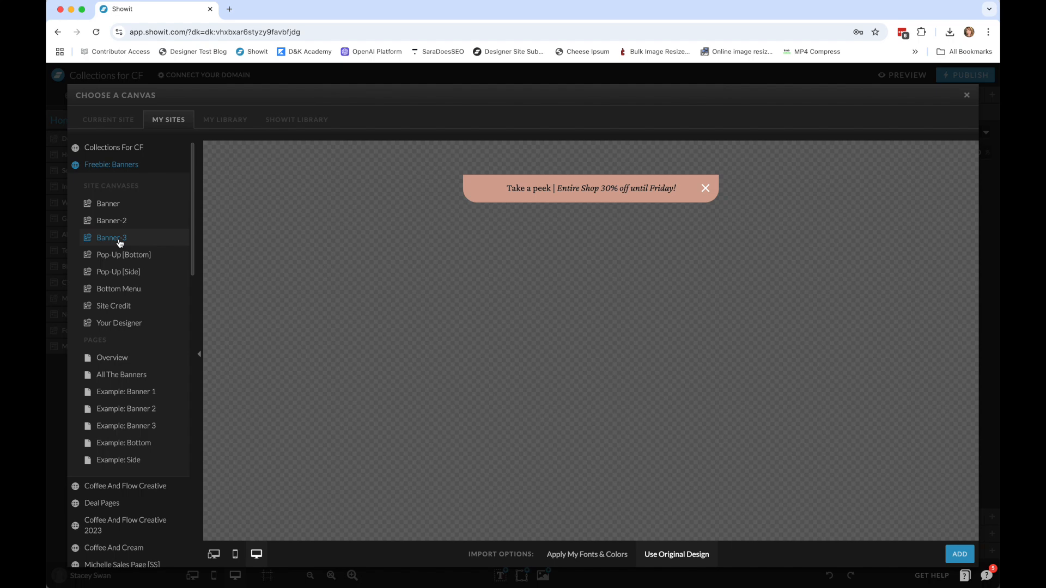
# Add the Banner canvas to the Home page with the Apply My Fonts & Colors import option.
pyautogui.click(122, 202)
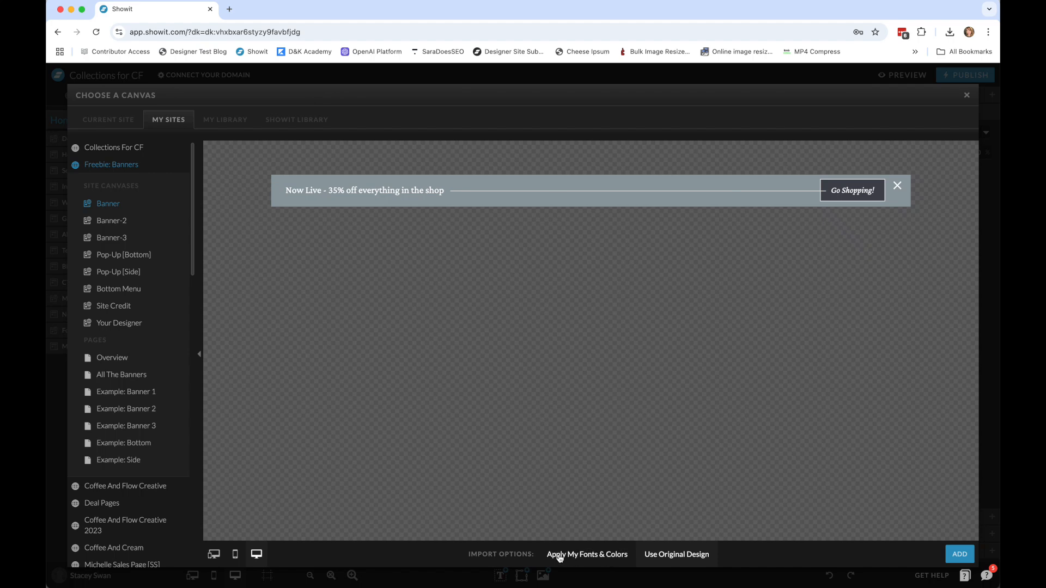
pyautogui.click(595, 555)
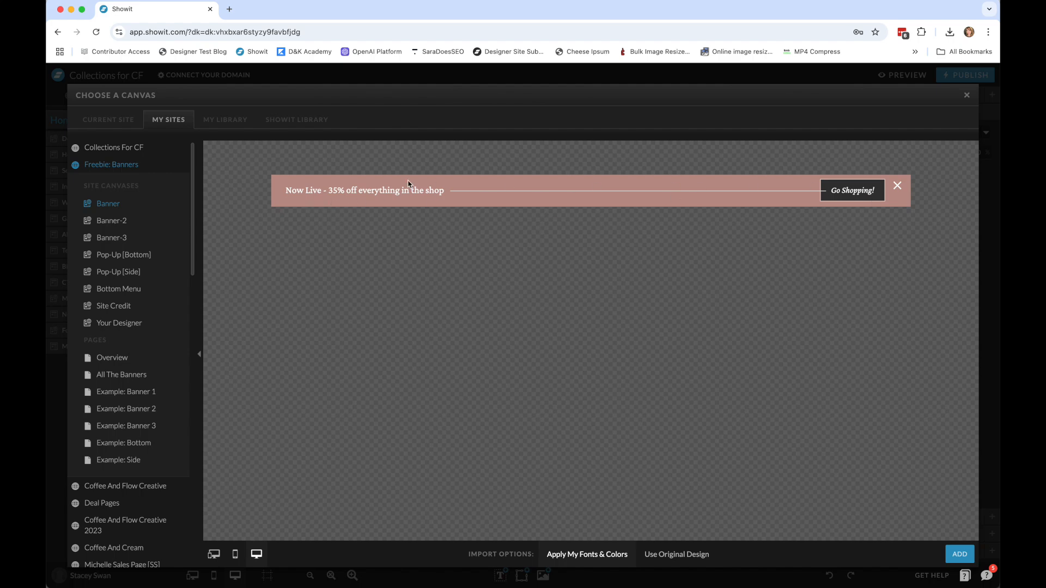
pyautogui.click(956, 554)
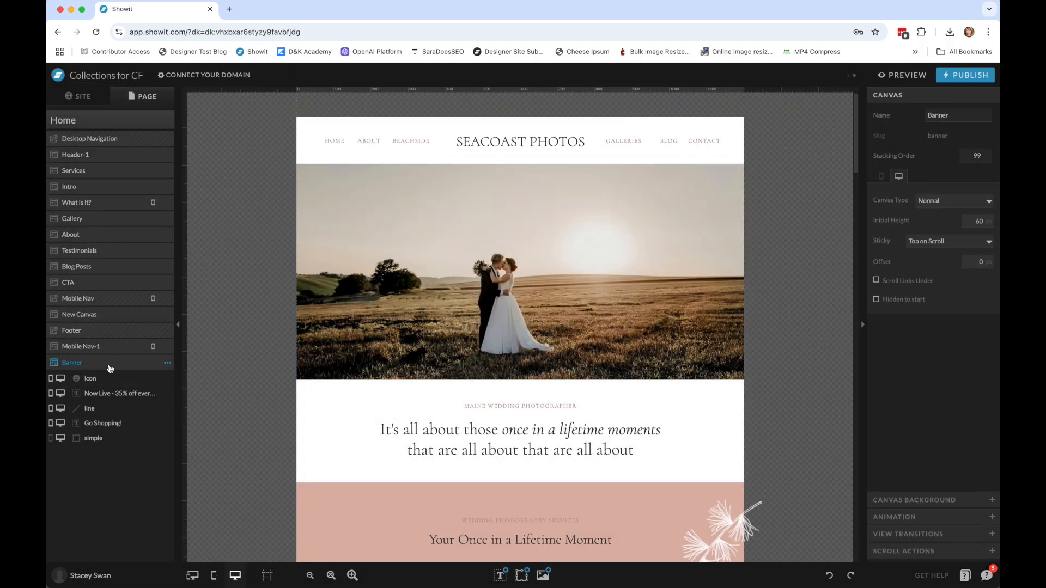
# Move the Banner canvas above Desktop Navigation so it comes first on the Home page.
pyautogui.moveTo(88, 367); pyautogui.dragTo(105, 138)
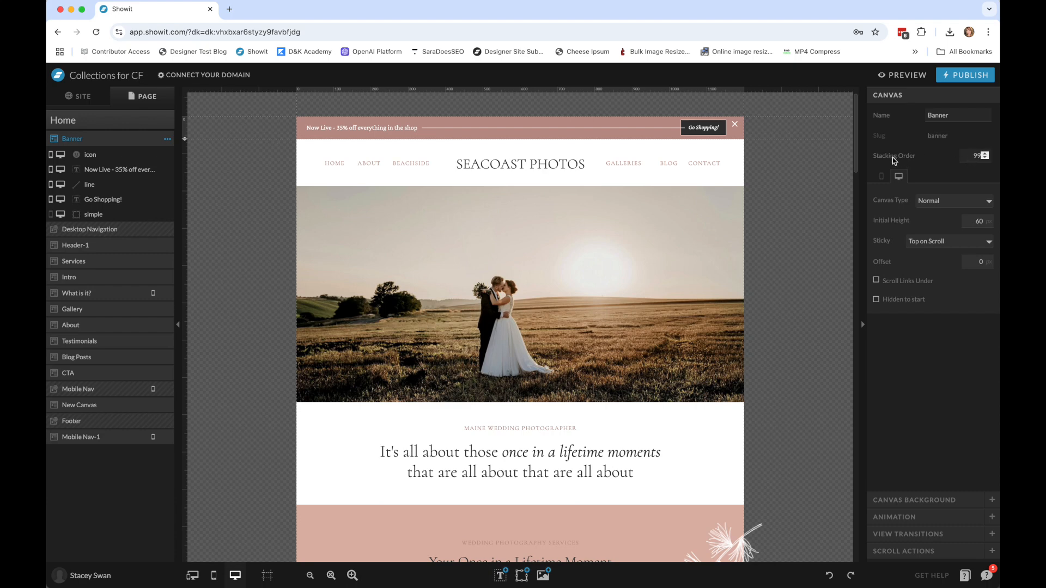
pyautogui.moveTo(505, 147)
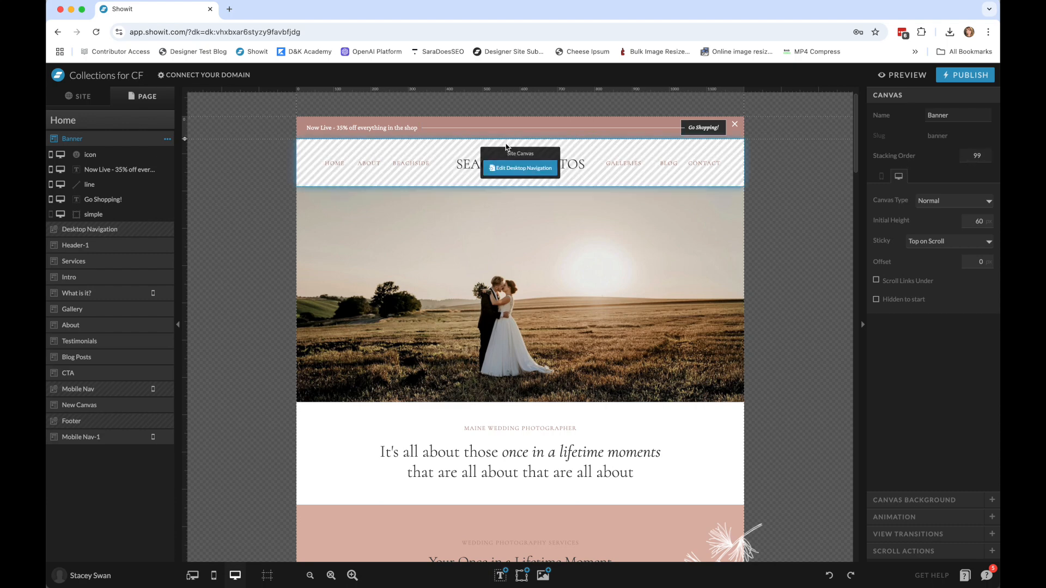
pyautogui.click(614, 150)
pyautogui.click(662, 125)
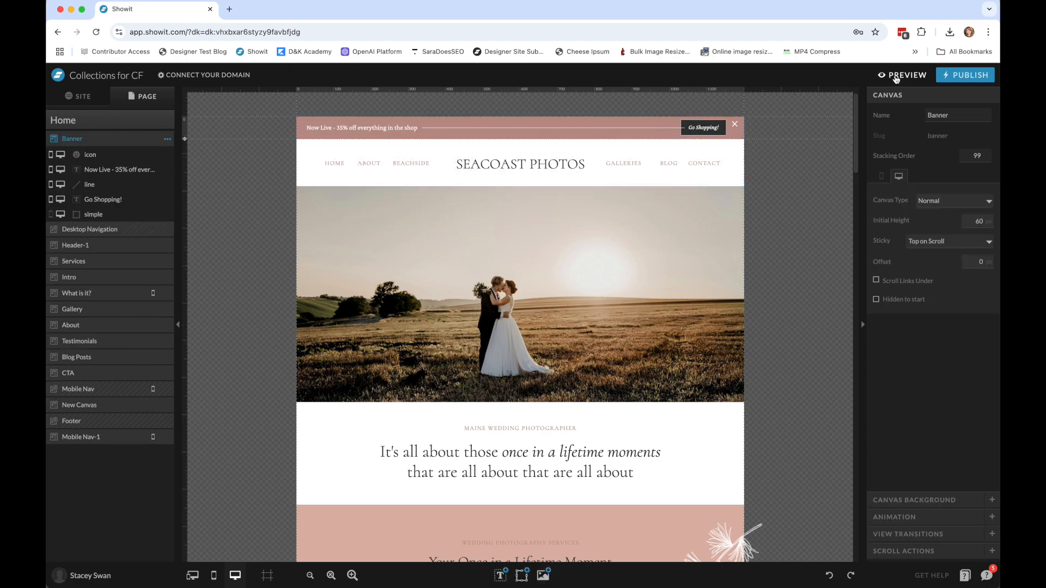
# Preview the desktop site to check how the banner behaves while scrolling and when dismissed, then return to the editor.
pyautogui.click(908, 78)
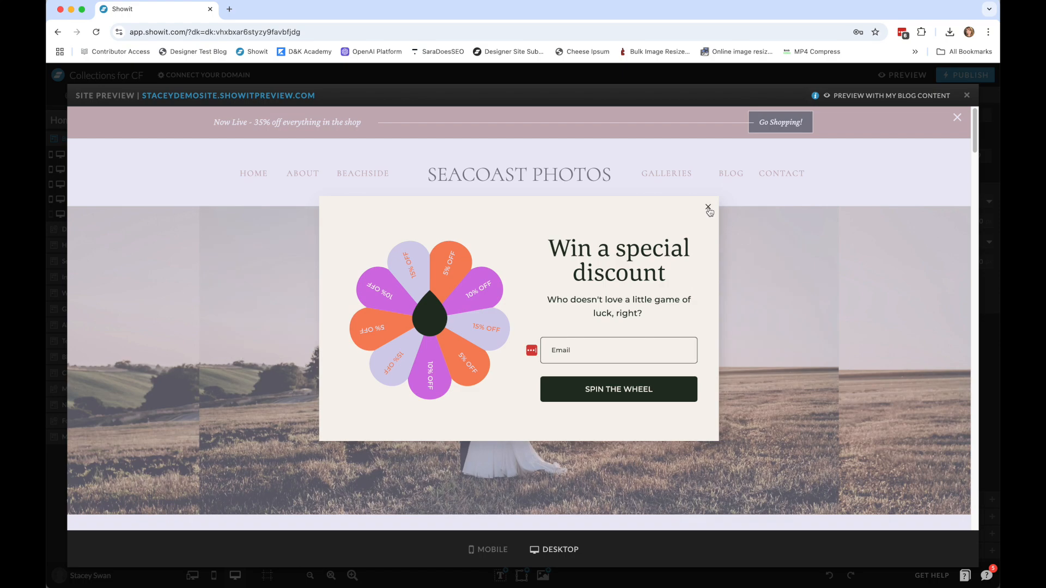
pyautogui.click(708, 208)
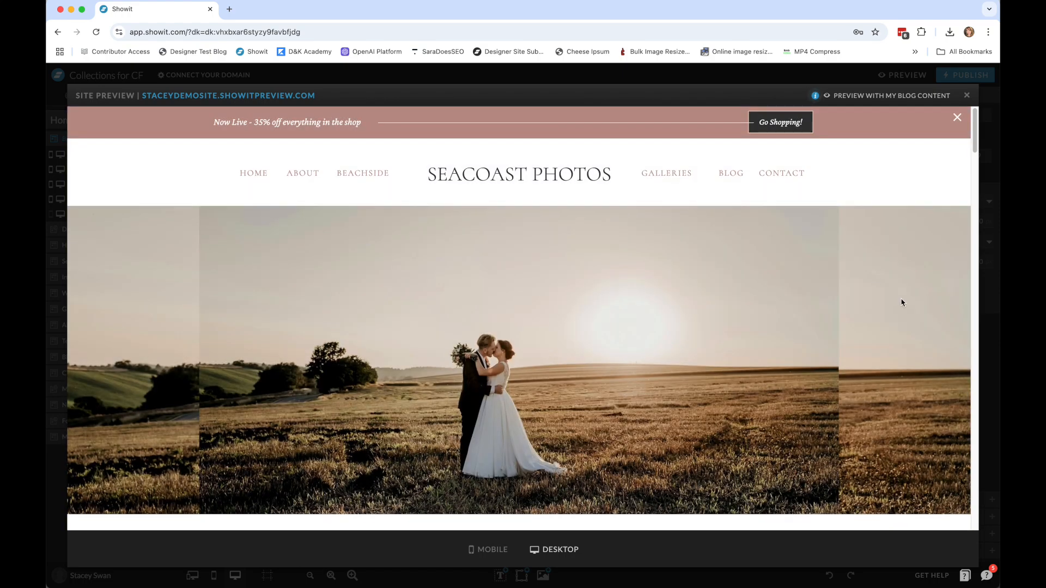
pyautogui.scroll(-6, 901, 301)
pyautogui.scroll(-10, 901, 303)
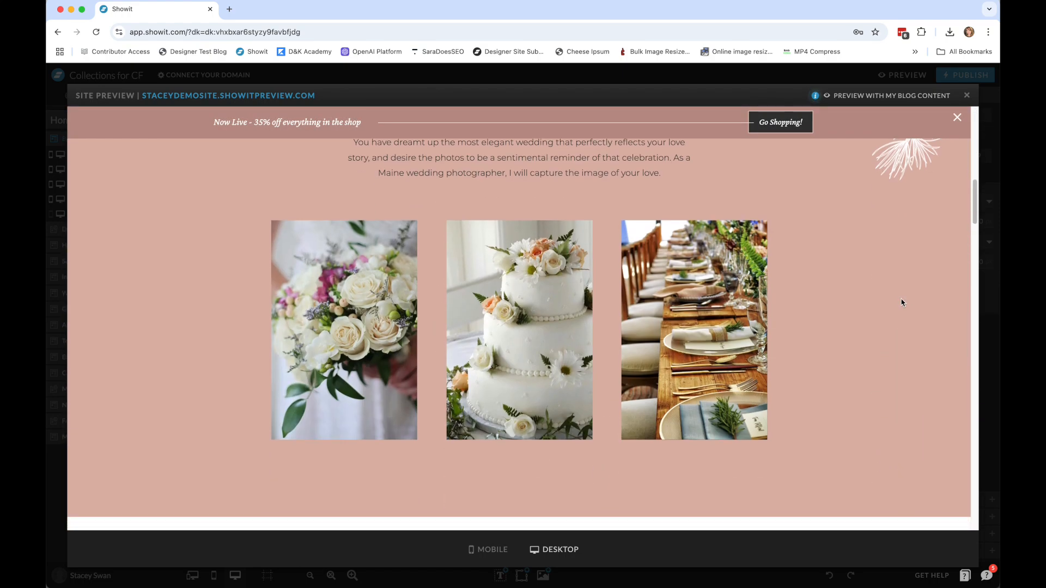
pyautogui.scroll(-15, 901, 303)
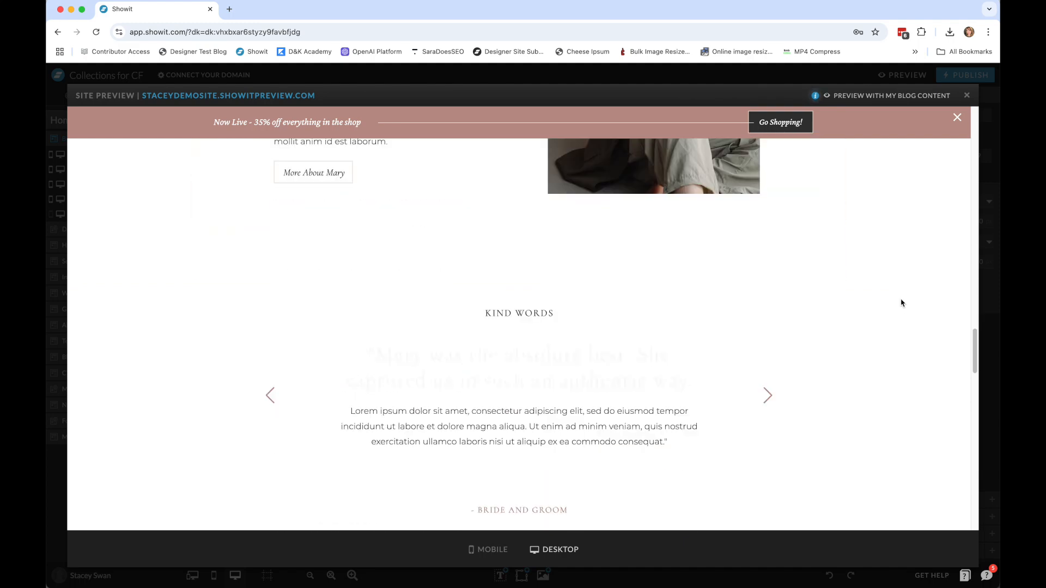
pyautogui.click(957, 118)
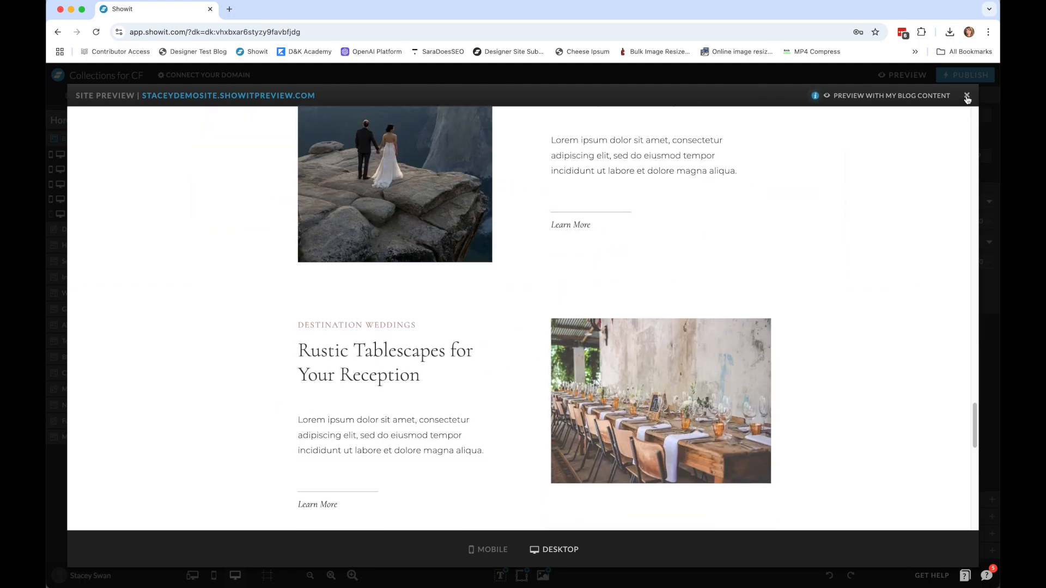
pyautogui.click(967, 96)
# Set the Banner canvas's Sticky option to None for desktop.
pyautogui.moveTo(609, 144)
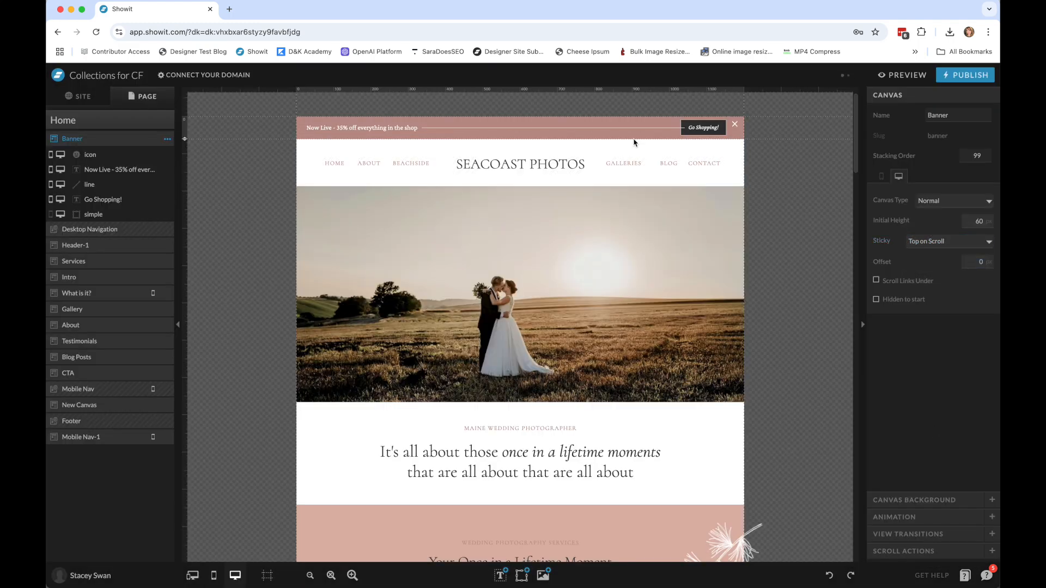
pyautogui.click(950, 242)
pyautogui.click(953, 210)
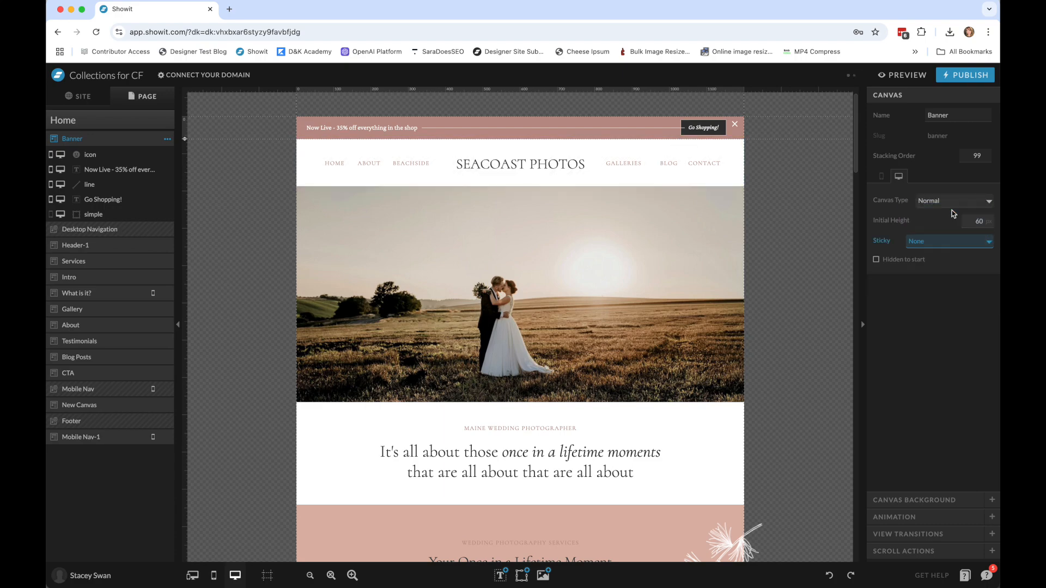
# Preview the site again to examine the non-sticky banner while scrolling and dismissing it, and leave the preview.
pyautogui.click(902, 77)
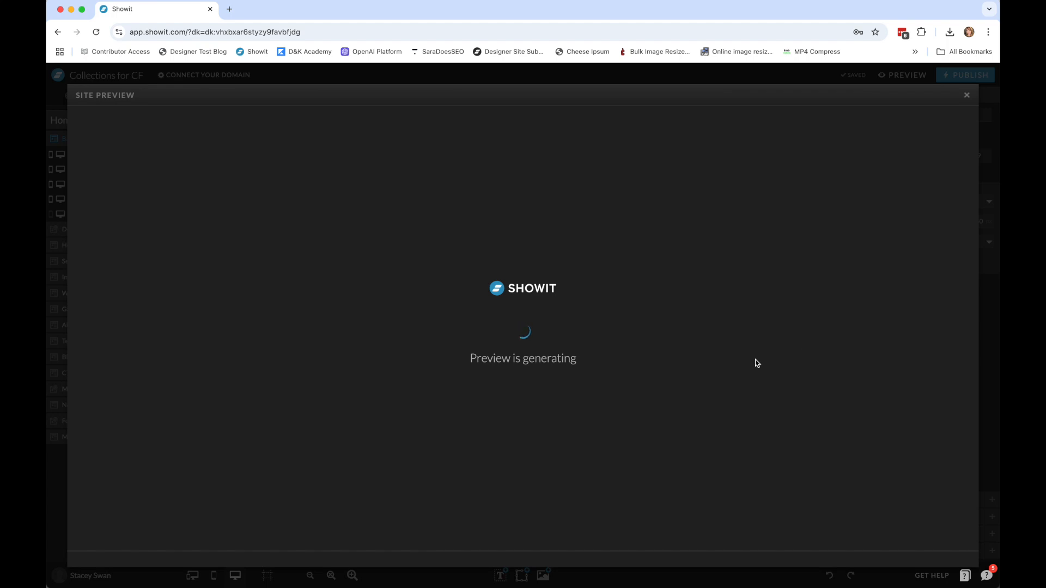
pyautogui.scroll(-5, 868, 354)
pyautogui.scroll(-10, 870, 357)
pyautogui.scroll(10, 871, 357)
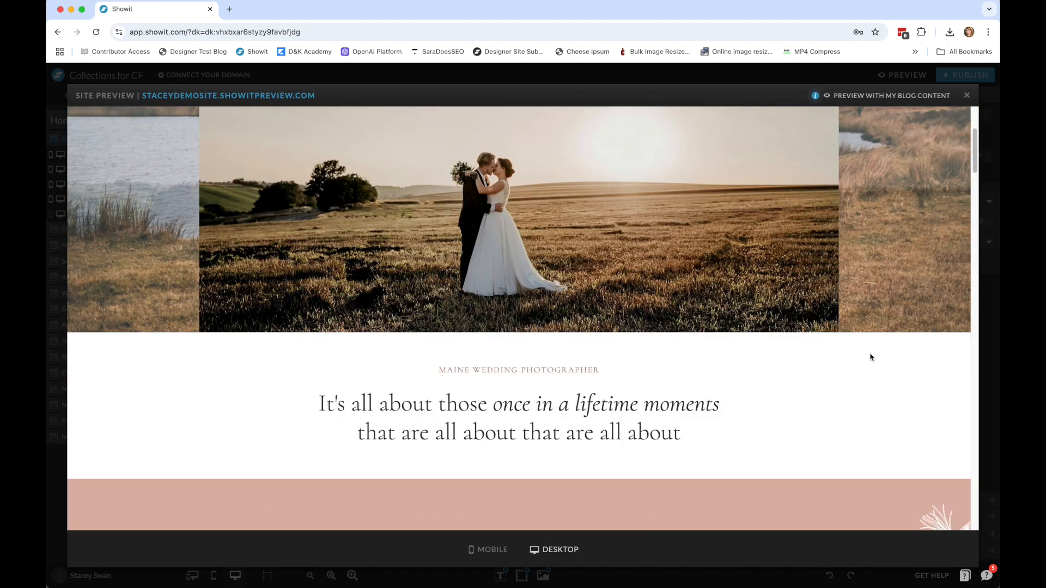
pyautogui.scroll(3, 870, 357)
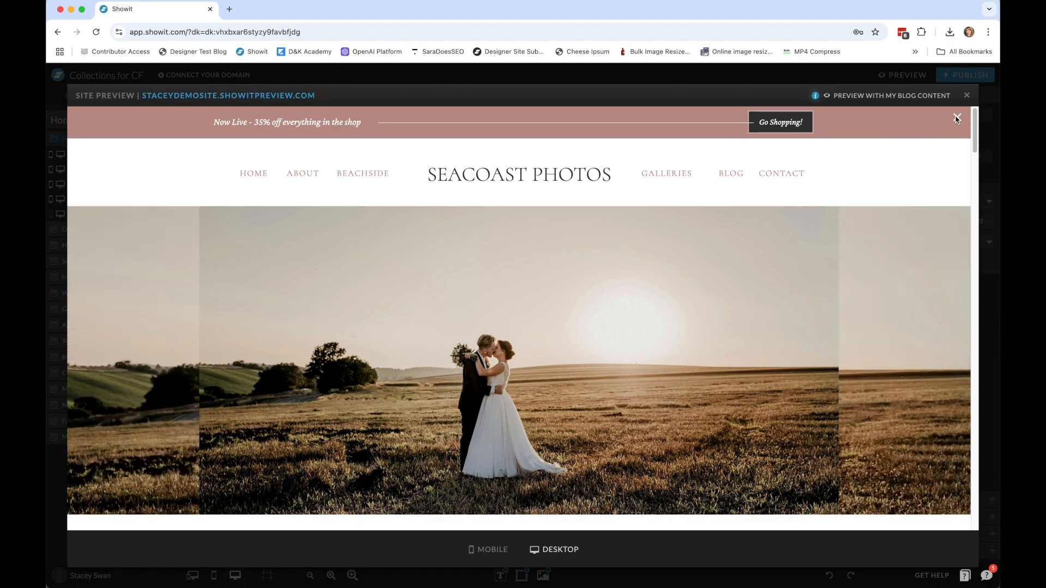
pyautogui.click(956, 119)
pyautogui.click(965, 96)
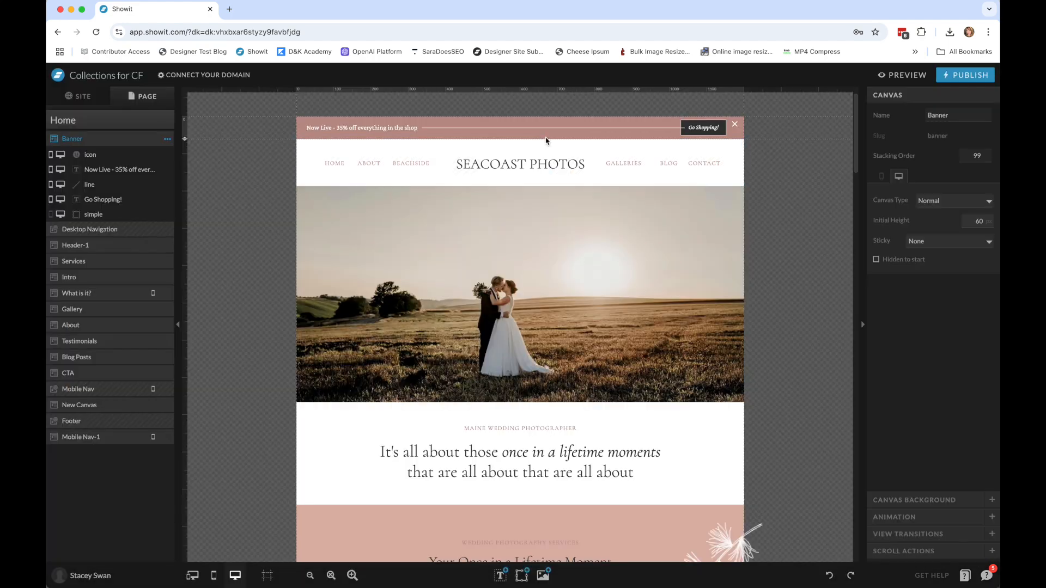
# Open the banner's "Now Live" message for editing and select its entire text.
pyautogui.click(351, 130)
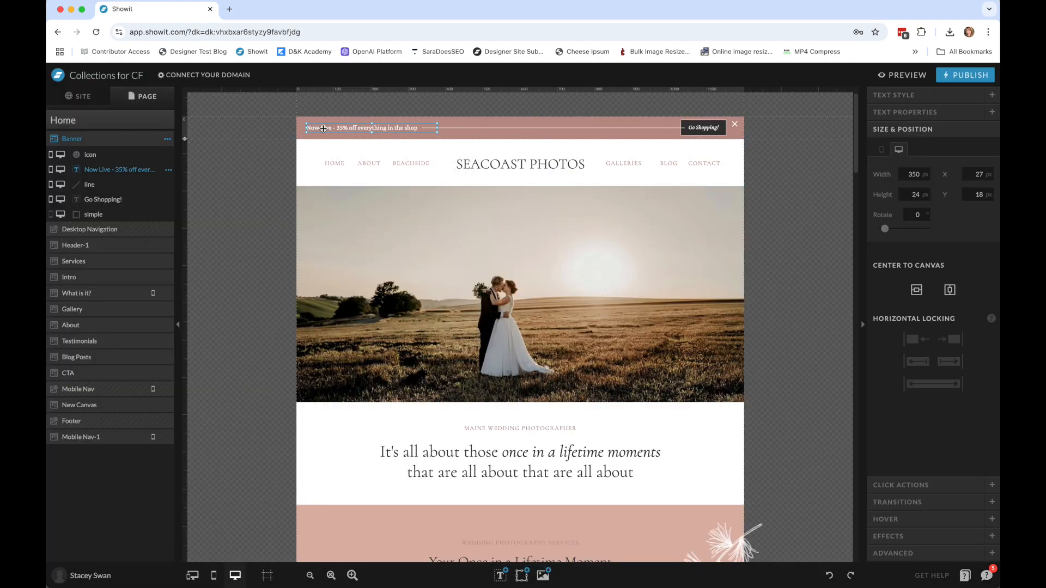
pyautogui.doubleClick(373, 127)
pyautogui.moveTo(416, 128); pyautogui.dragTo(304, 129)
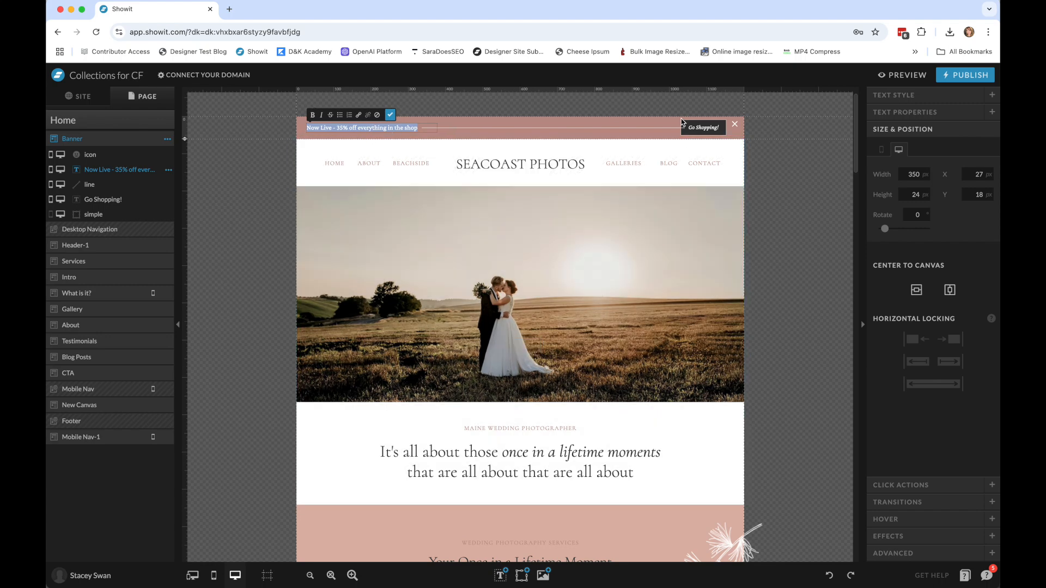
# Examine the pages available as link targets in the click actions of the banner's "Go Shopping!" button, leaving the link unset.
pyautogui.click(701, 129)
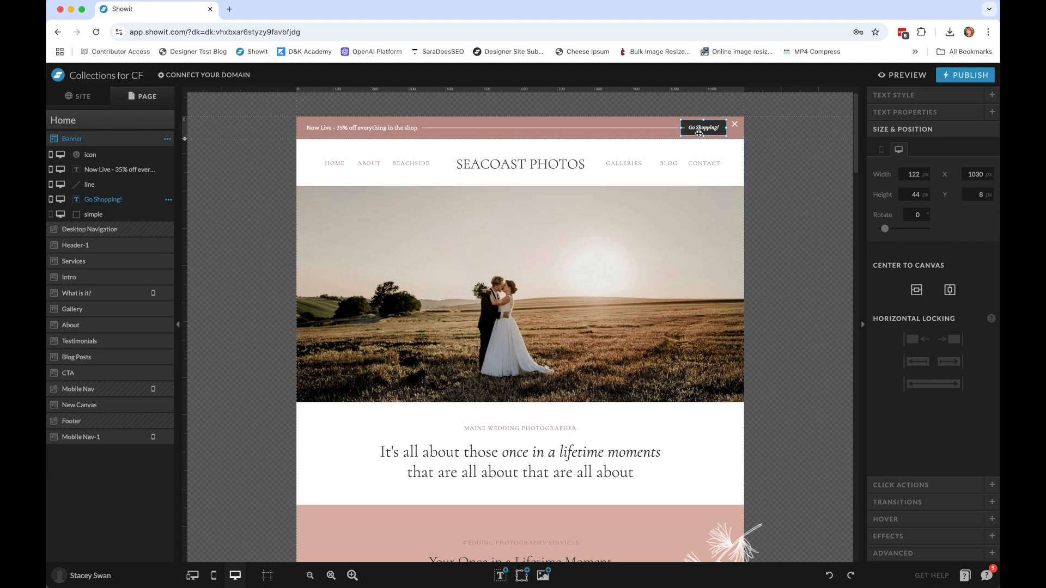
pyautogui.click(916, 487)
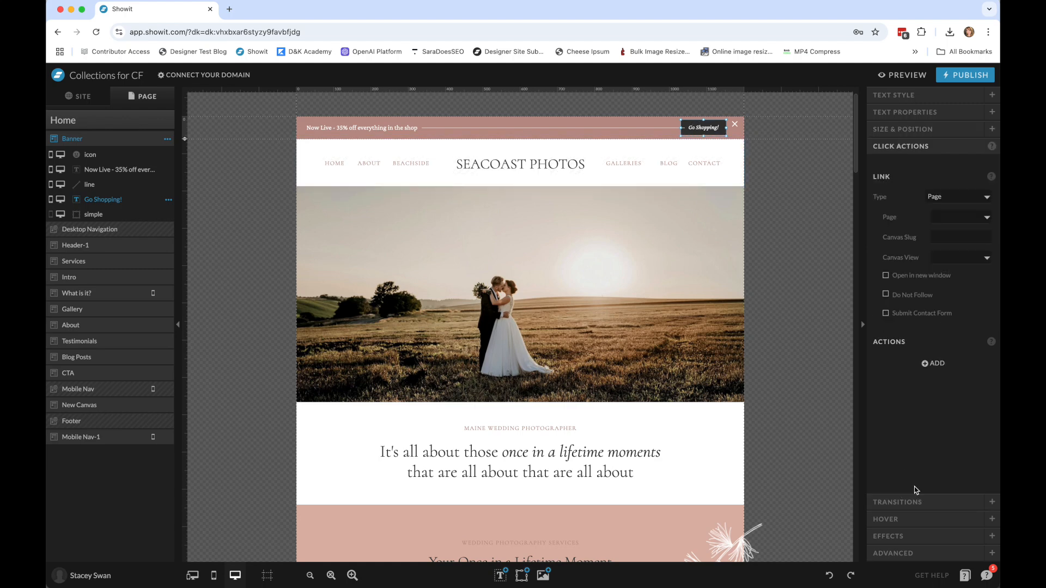
pyautogui.click(961, 217)
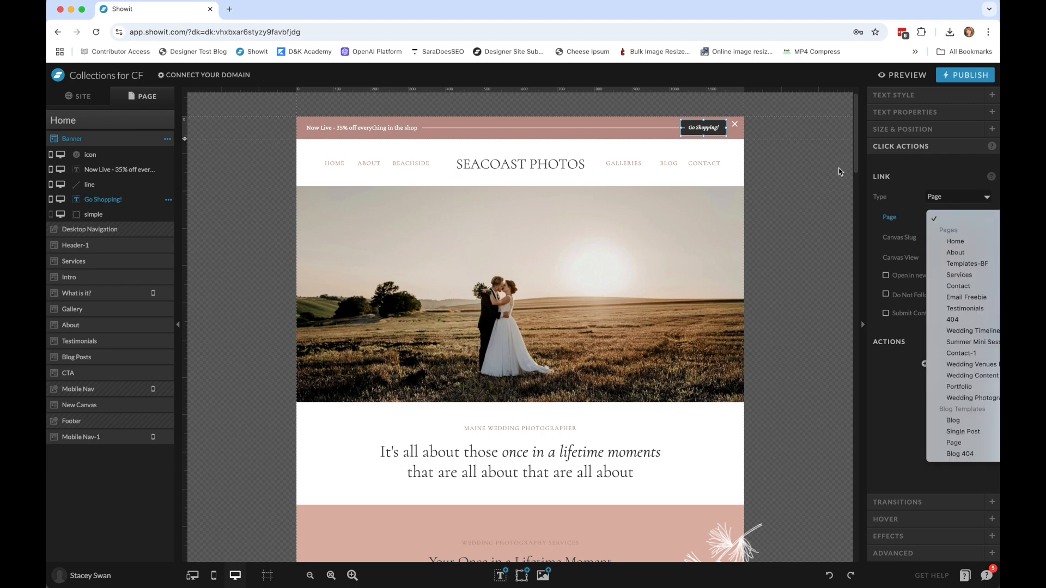
pyautogui.click(816, 174)
pyautogui.click(269, 132)
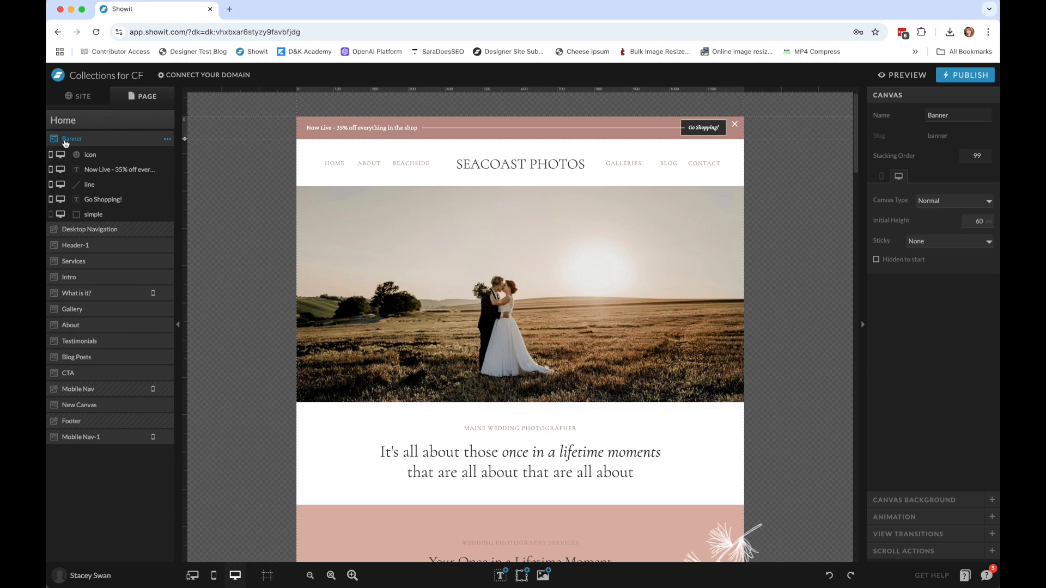
# Add Banner-2 from the Freebie: Banners site with my fonts and colors applied, and place it directly below the Banner canvas.
pyautogui.click(109, 121)
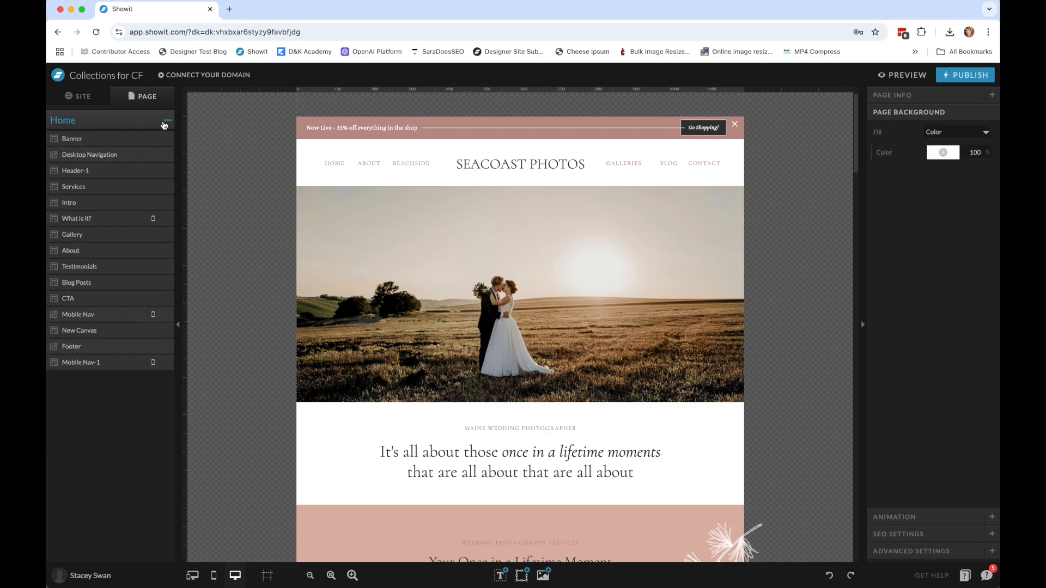
pyautogui.click(168, 120)
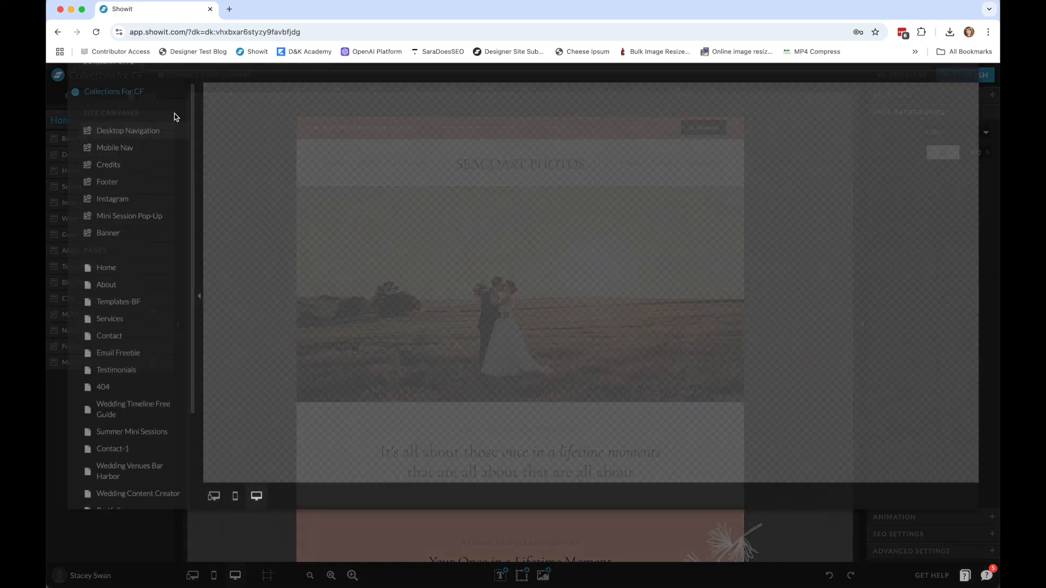
pyautogui.click(168, 119)
pyautogui.click(138, 167)
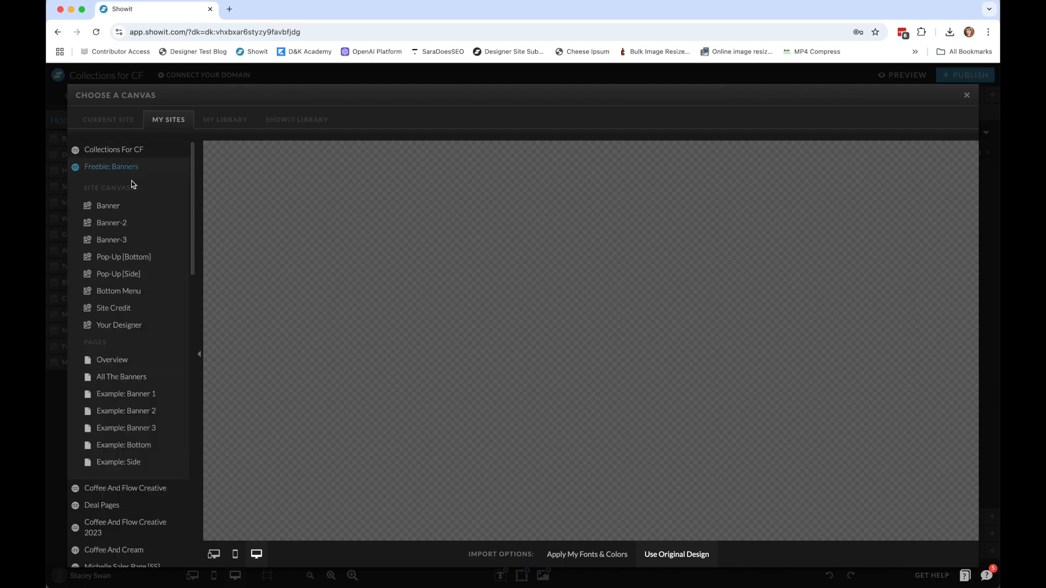
pyautogui.click(134, 224)
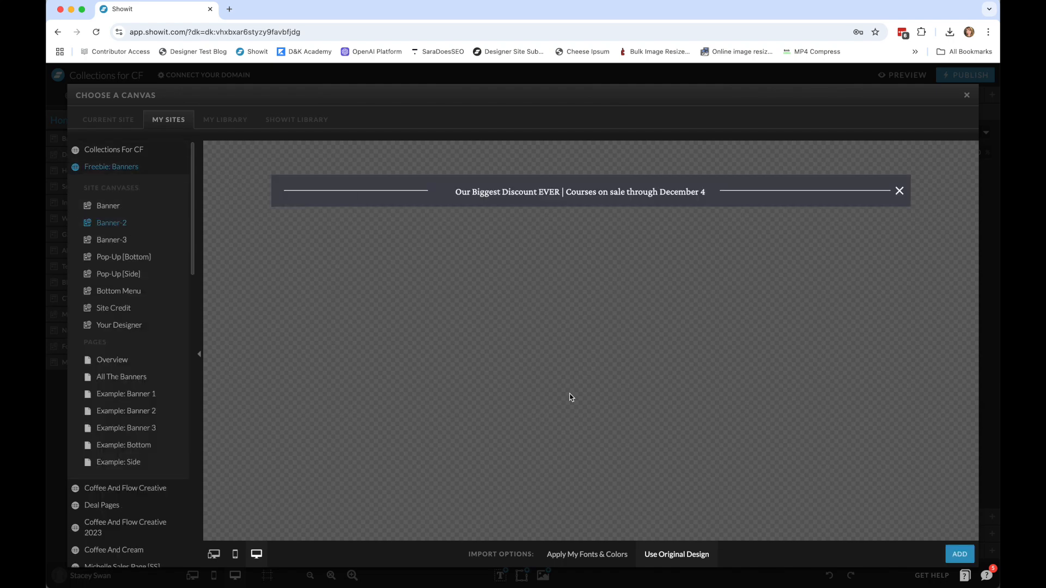
pyautogui.click(591, 555)
pyautogui.click(959, 554)
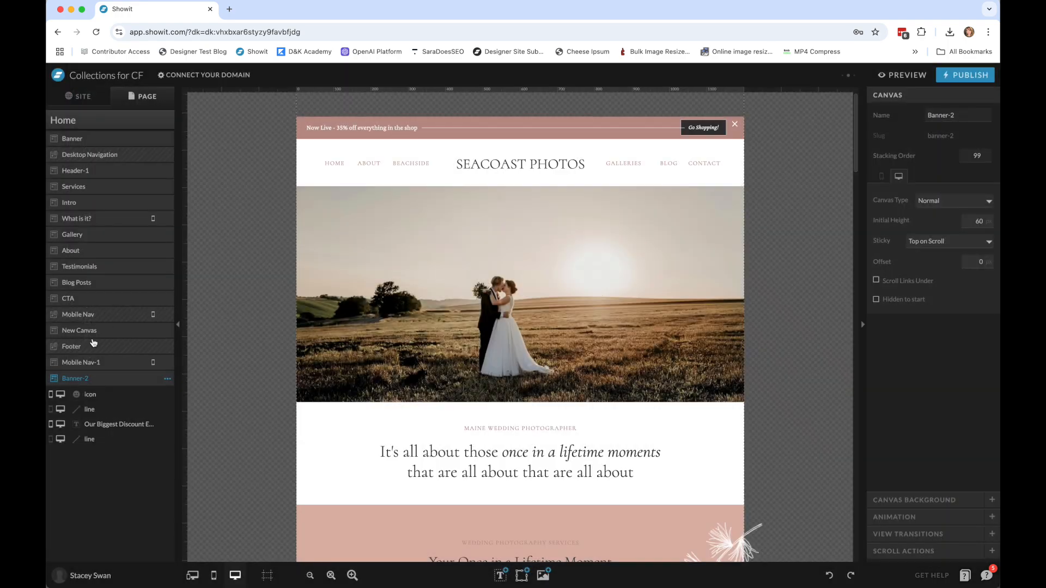
pyautogui.moveTo(68, 380); pyautogui.dragTo(117, 157)
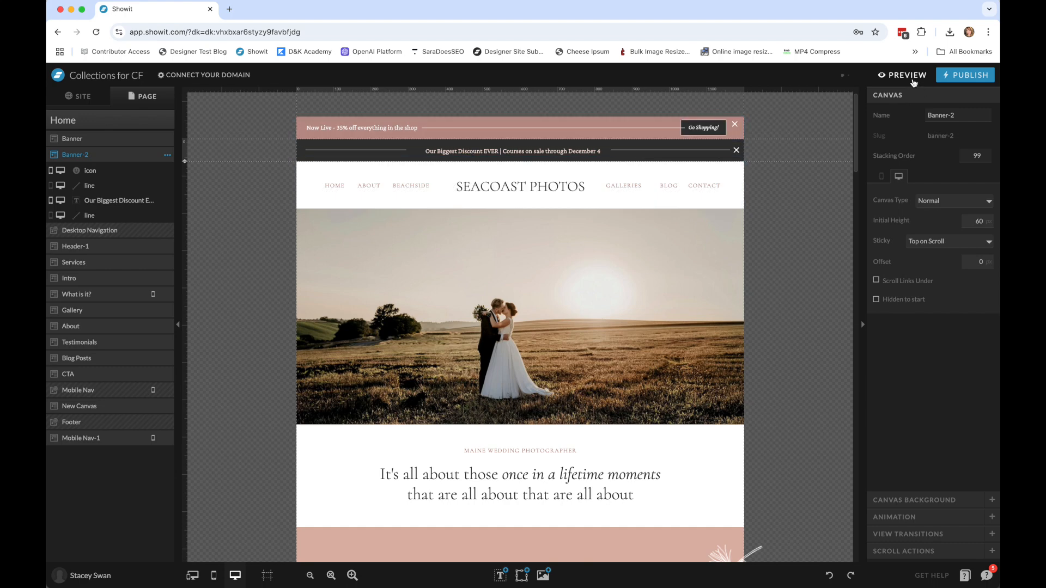
# Examine the link type choices in the click actions for Banner-2's "Our Biggest Discount EVER" text without choosing one.
pyautogui.click(495, 154)
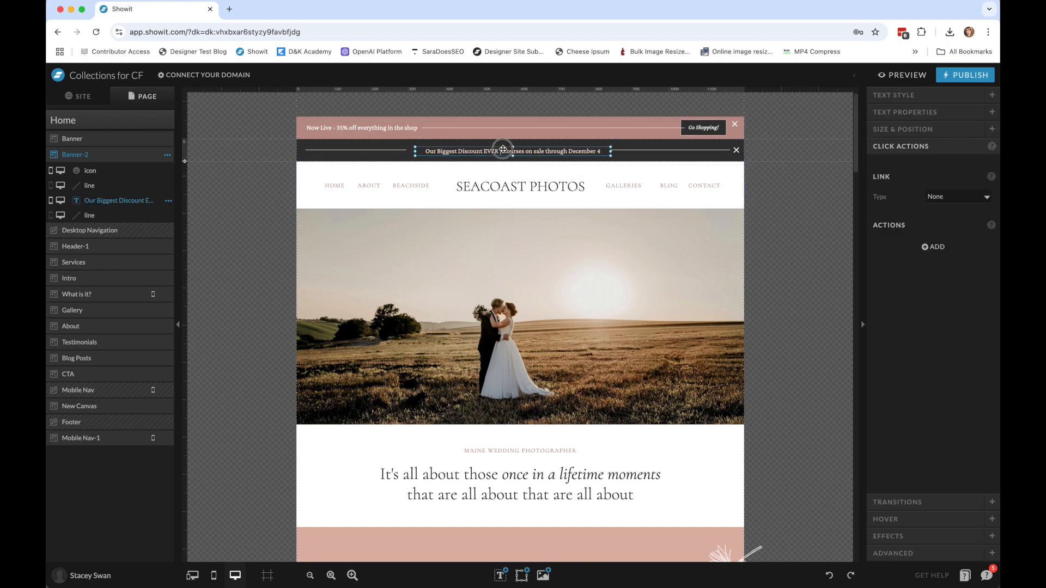
pyautogui.click(495, 154)
pyautogui.moveTo(426, 151); pyautogui.dragTo(589, 166)
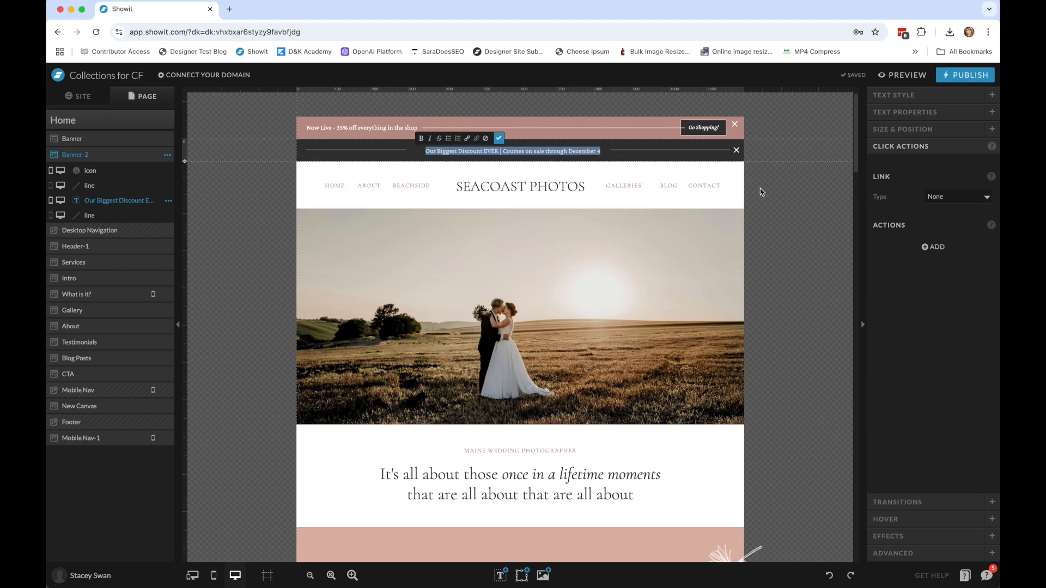
pyautogui.press('Escape')
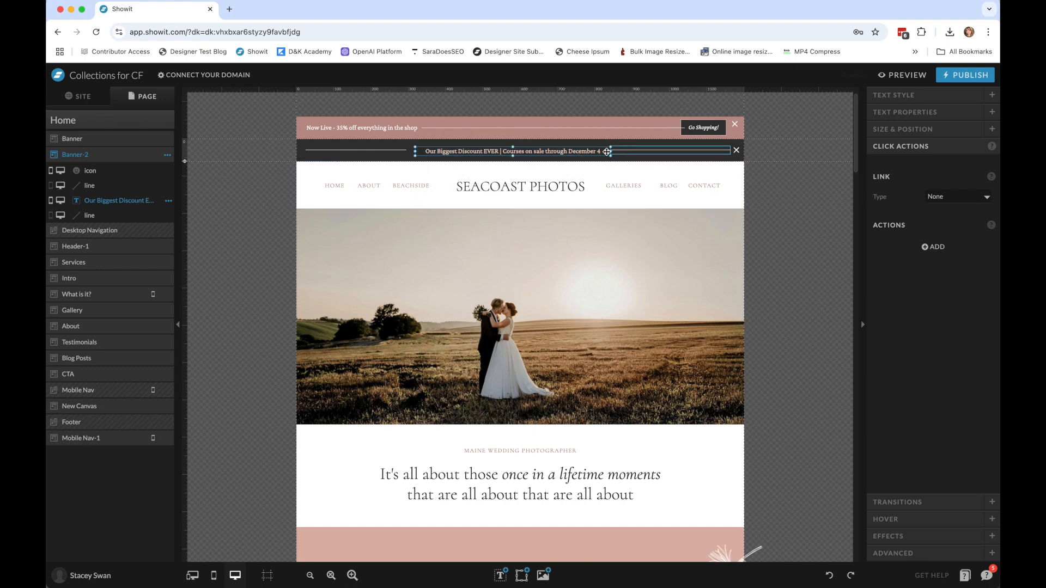
pyautogui.click(951, 200)
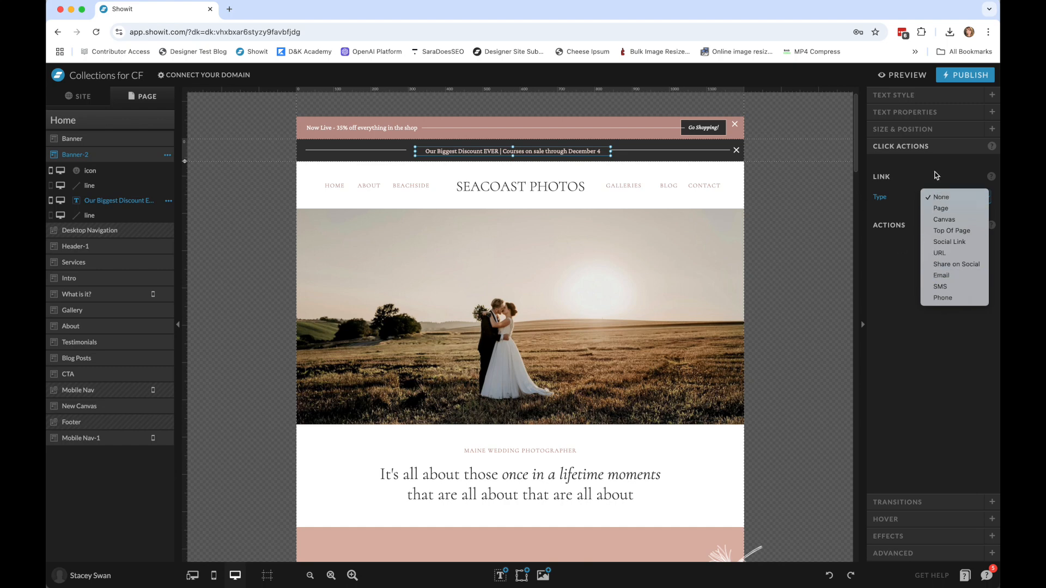
pyautogui.click(907, 171)
# Add an inline link of type Page to Banner-2's entire message, targeting the About page.
pyautogui.doubleClick(430, 152)
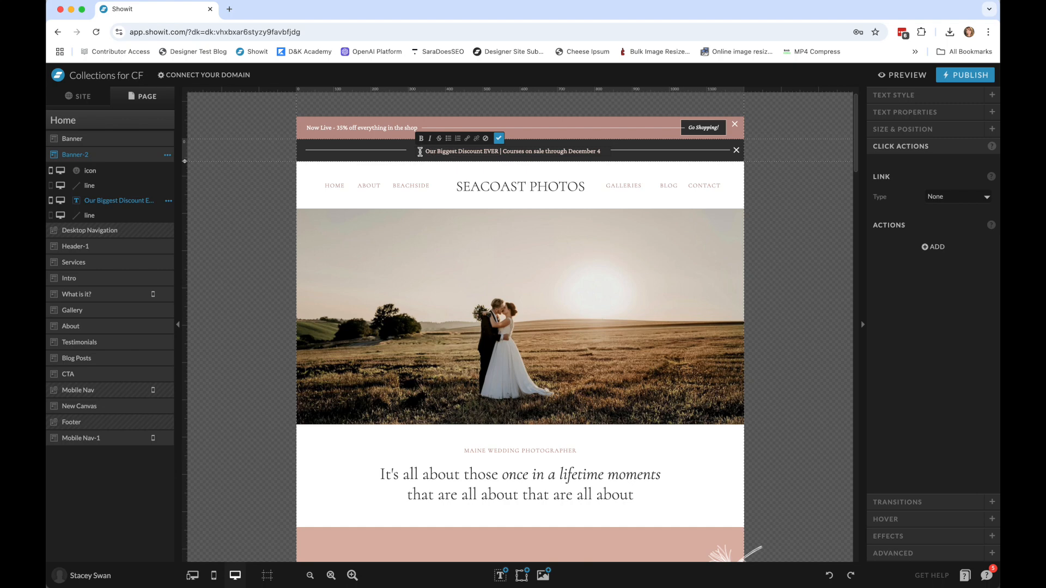
pyautogui.moveTo(424, 151); pyautogui.dragTo(545, 151)
pyautogui.moveTo(586, 153); pyautogui.dragTo(600, 153)
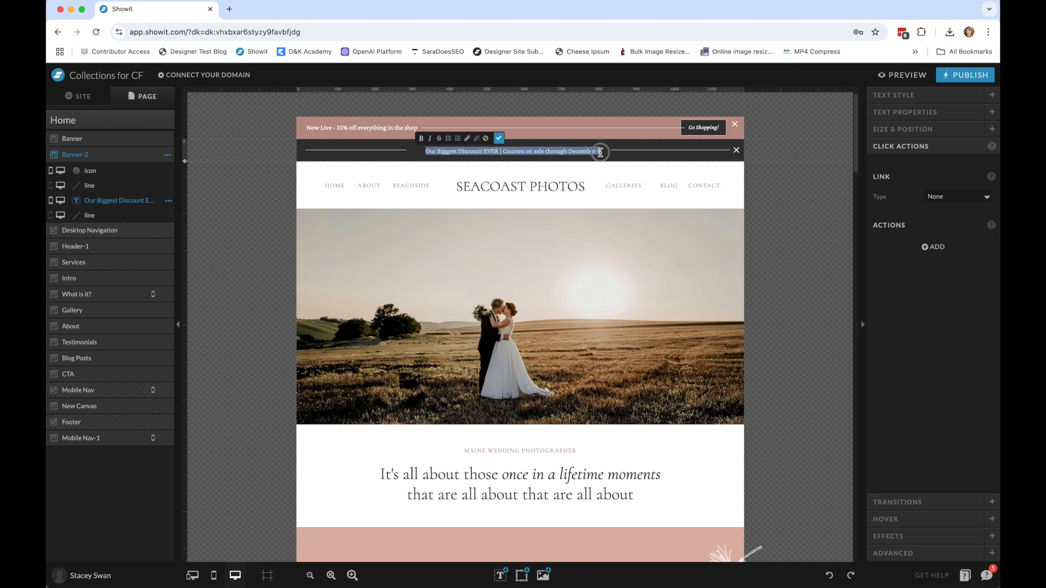
pyautogui.click(467, 139)
pyautogui.click(543, 124)
pyautogui.click(542, 134)
pyautogui.click(544, 142)
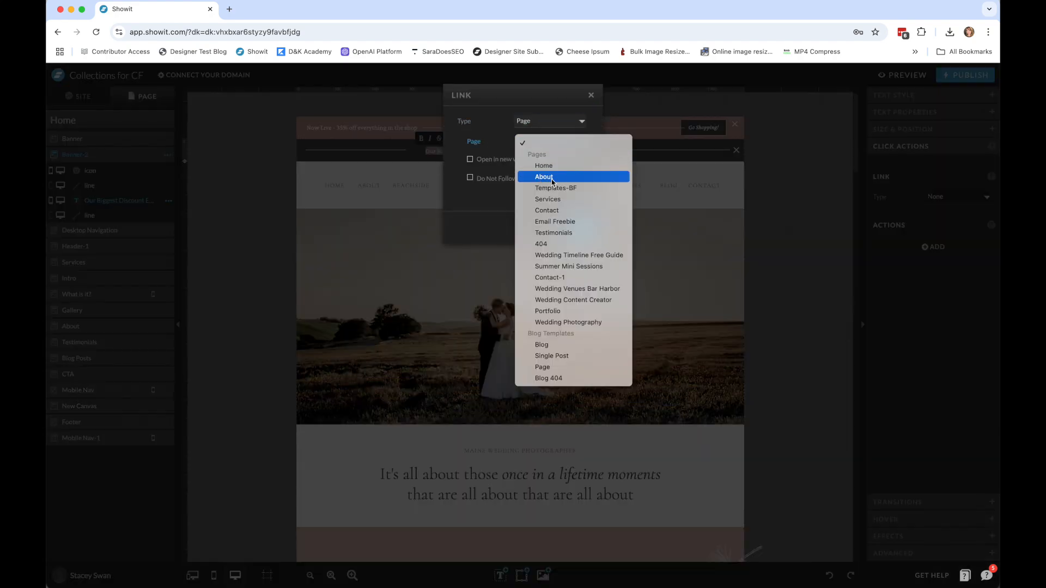
pyautogui.click(544, 177)
pyautogui.click(579, 268)
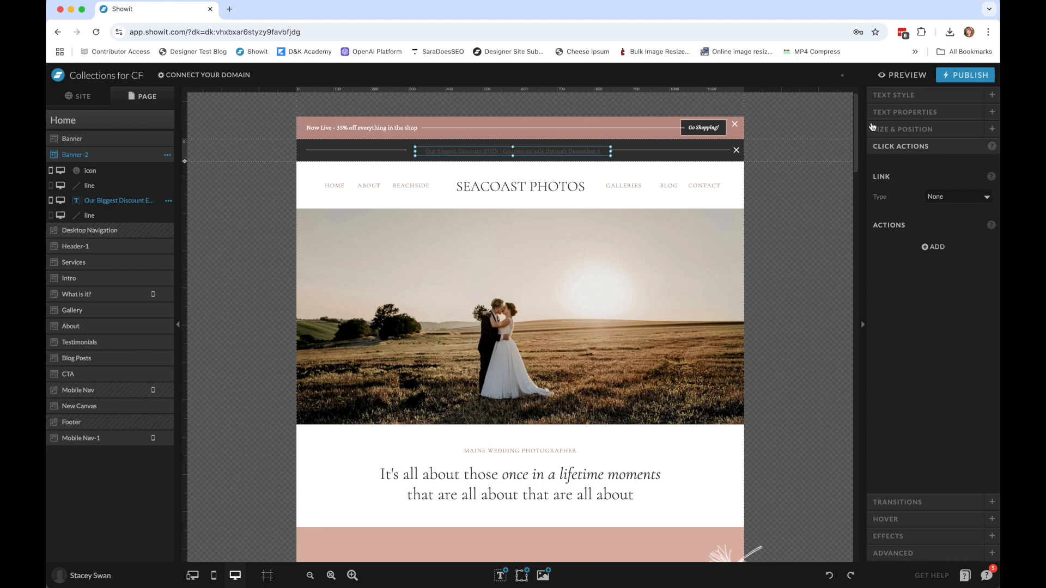
# Set both the inline link color and its hover color for Banner-2's message to palette color 5.
pyautogui.click(908, 96)
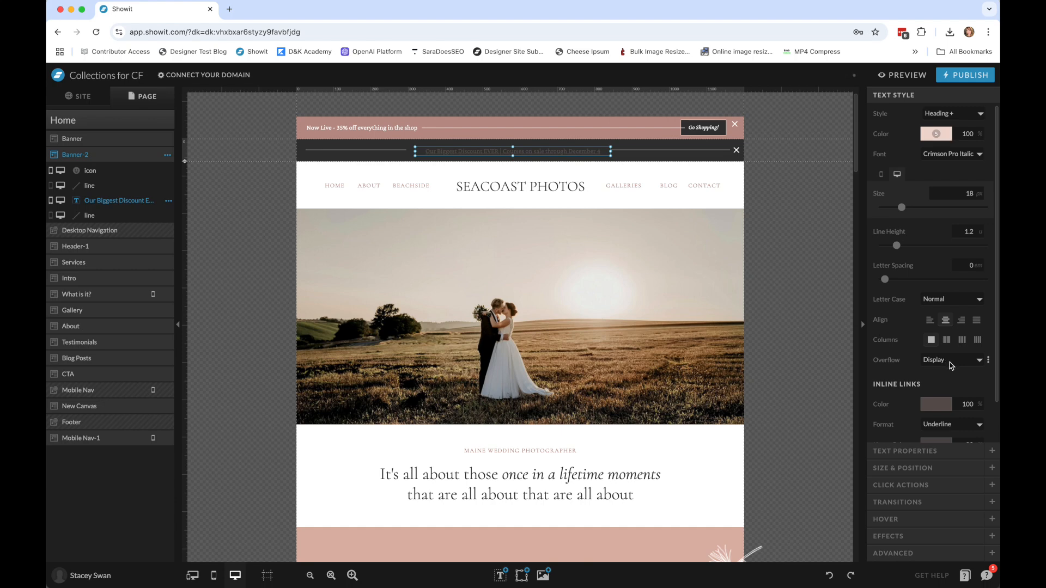
pyautogui.click(924, 365)
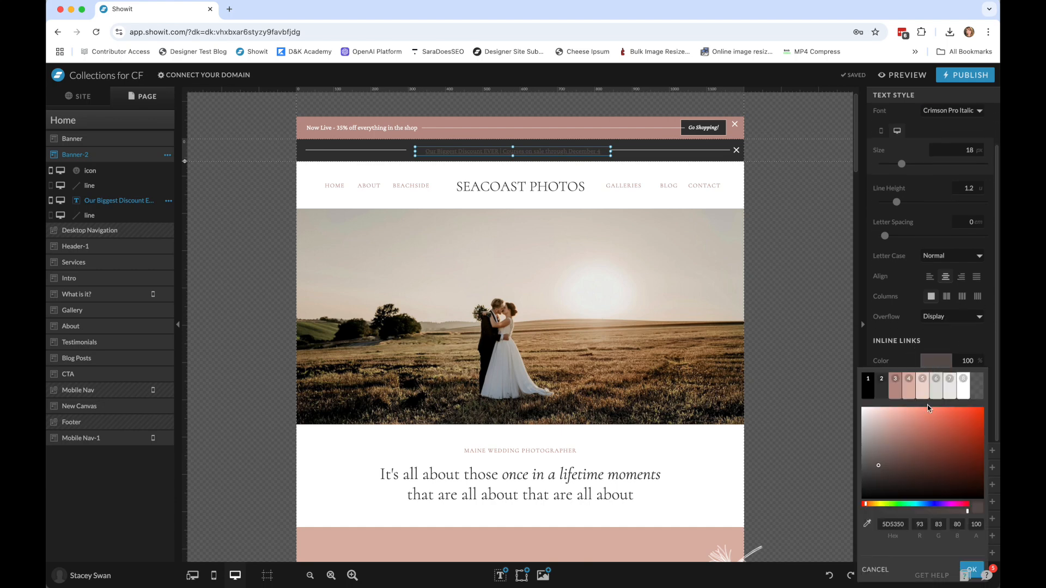
pyautogui.doubleClick(924, 389)
pyautogui.click(939, 402)
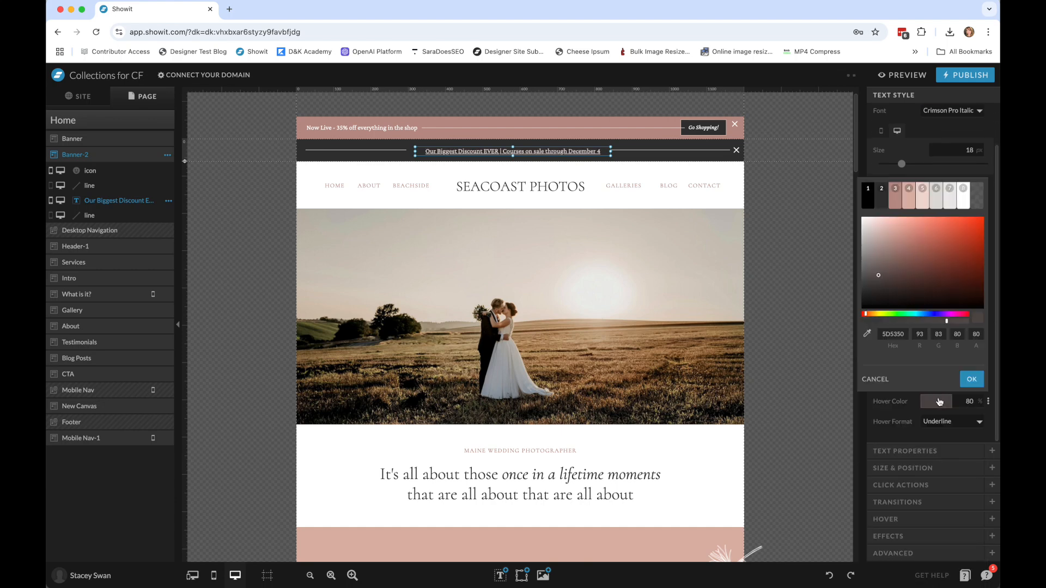
pyautogui.doubleClick(923, 192)
pyautogui.click(651, 161)
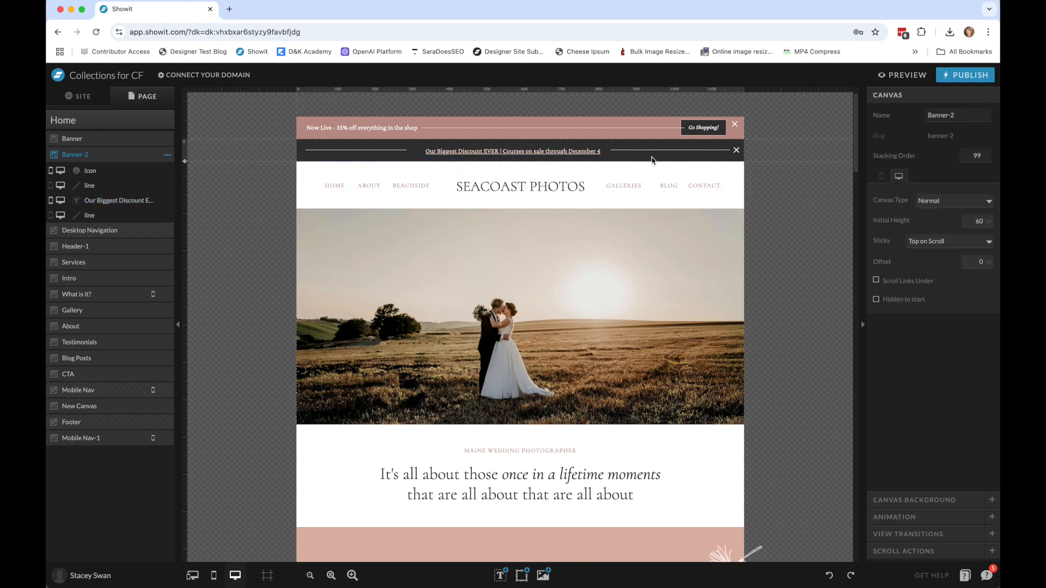
# Add Banner-3 from the Freebie: Banners site with my fonts and colors applied, and place it directly below Banner-2.
pyautogui.click(158, 123)
pyautogui.click(167, 122)
pyautogui.click(171, 135)
pyautogui.click(179, 121)
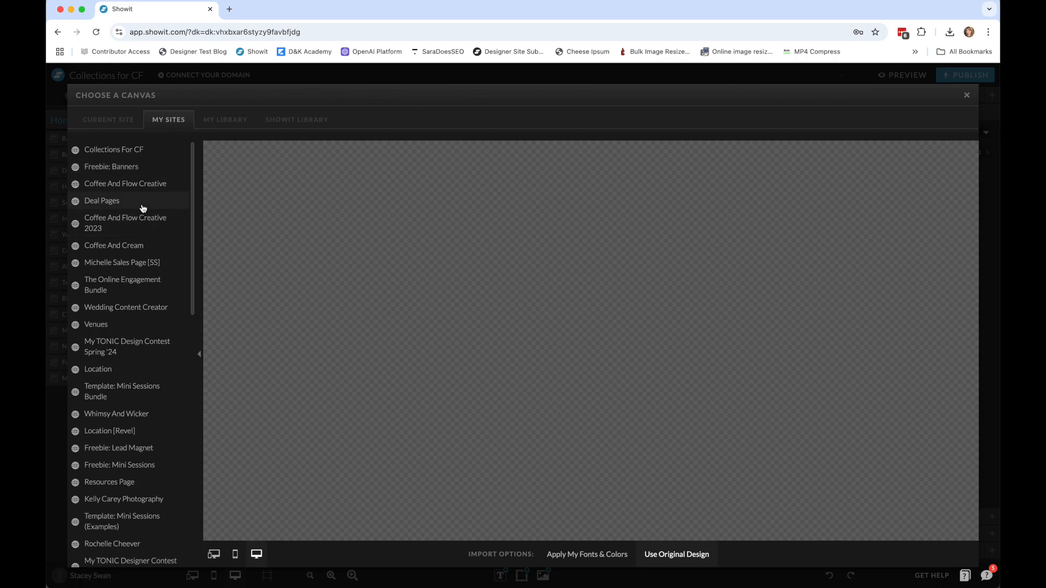
pyautogui.click(134, 167)
pyautogui.click(143, 240)
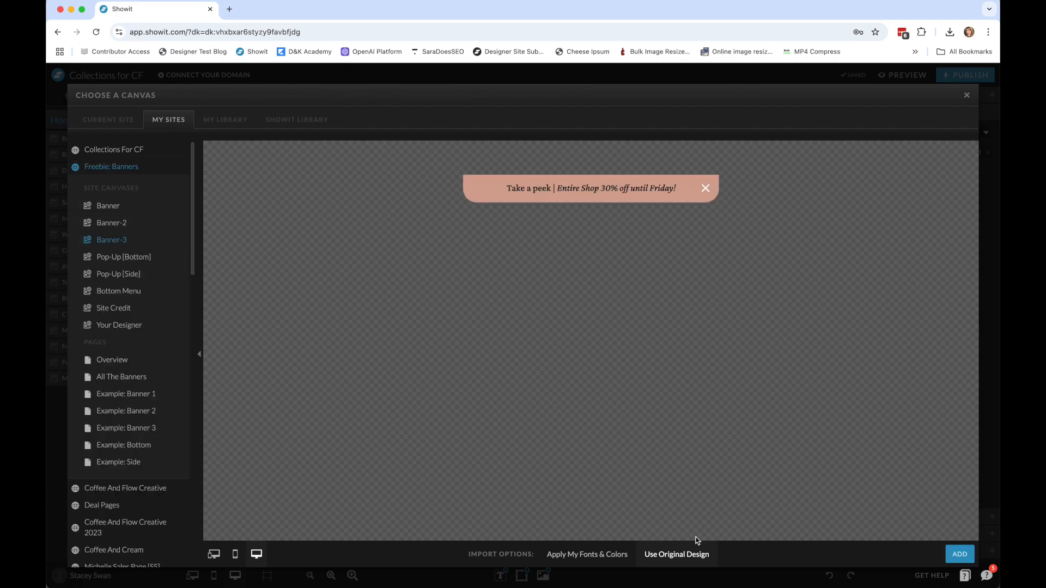
pyautogui.click(592, 557)
pyautogui.click(951, 555)
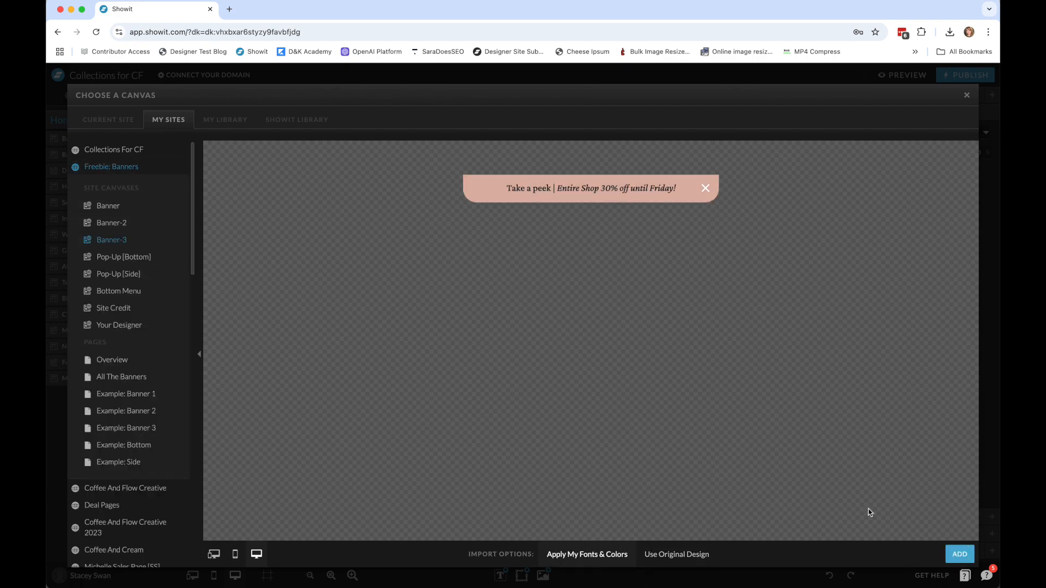
pyautogui.moveTo(67, 395); pyautogui.dragTo(125, 172)
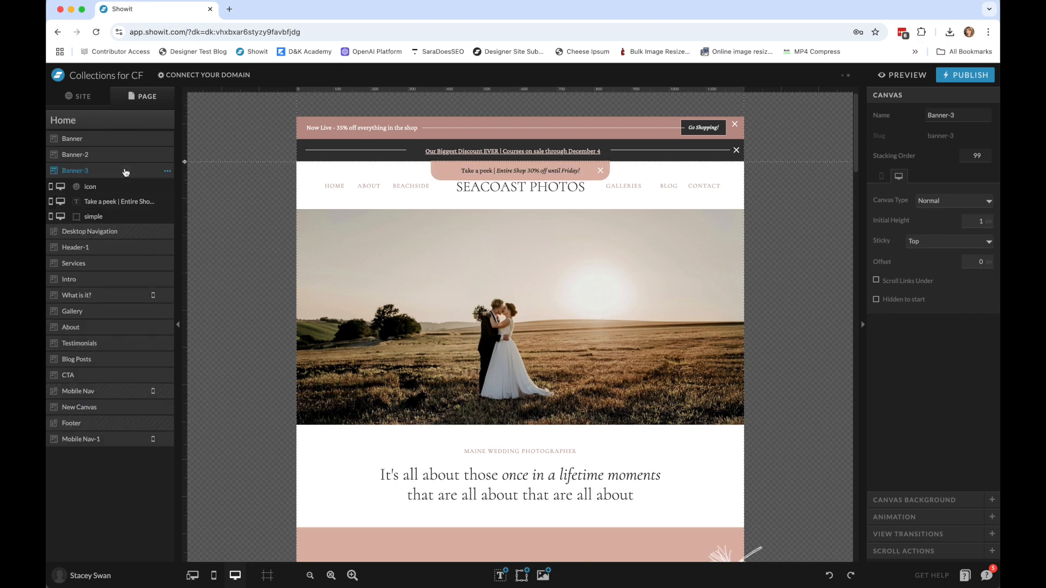
# Delete the Banner-2 and Banner canvases from the Home page.
pyautogui.click(168, 156)
pyautogui.click(152, 334)
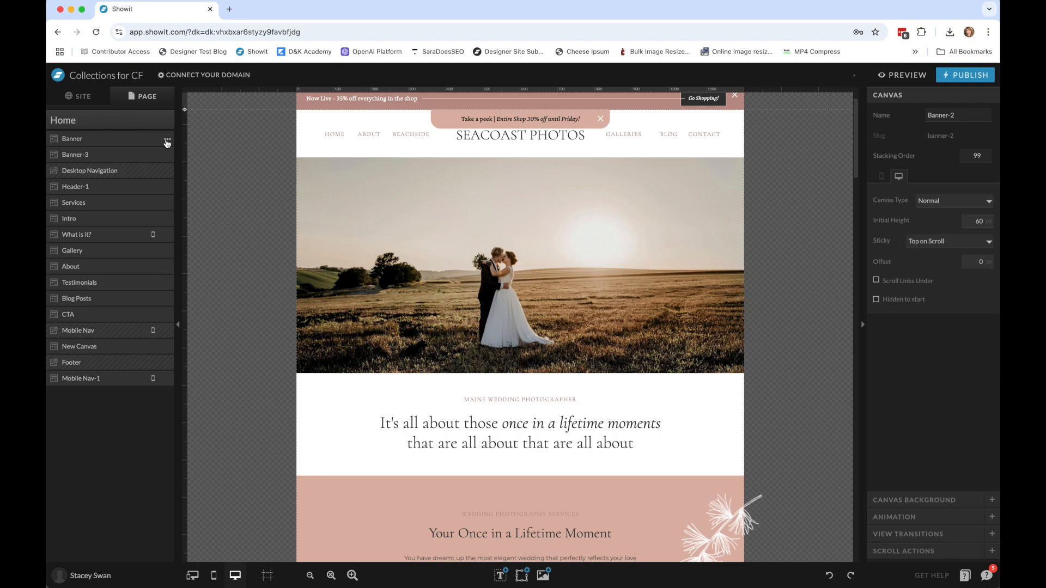
pyautogui.click(168, 140)
pyautogui.click(143, 317)
# Try Banner-3 below the Desktop Navigation canvas, and move it back to the start of the Home page.
pyautogui.click(105, 140)
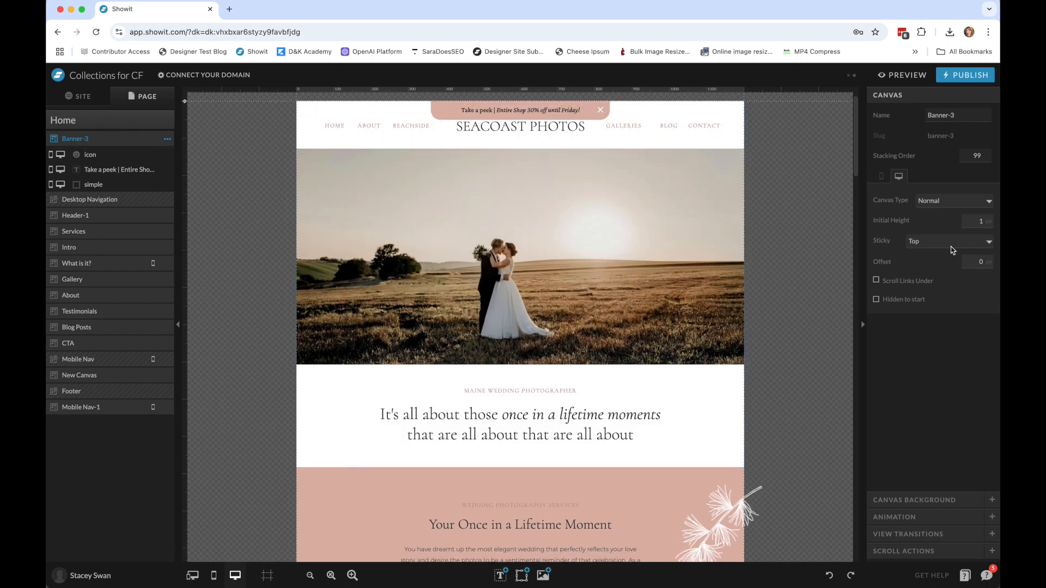
pyautogui.click(991, 223)
pyautogui.moveTo(77, 140); pyautogui.dragTo(145, 209)
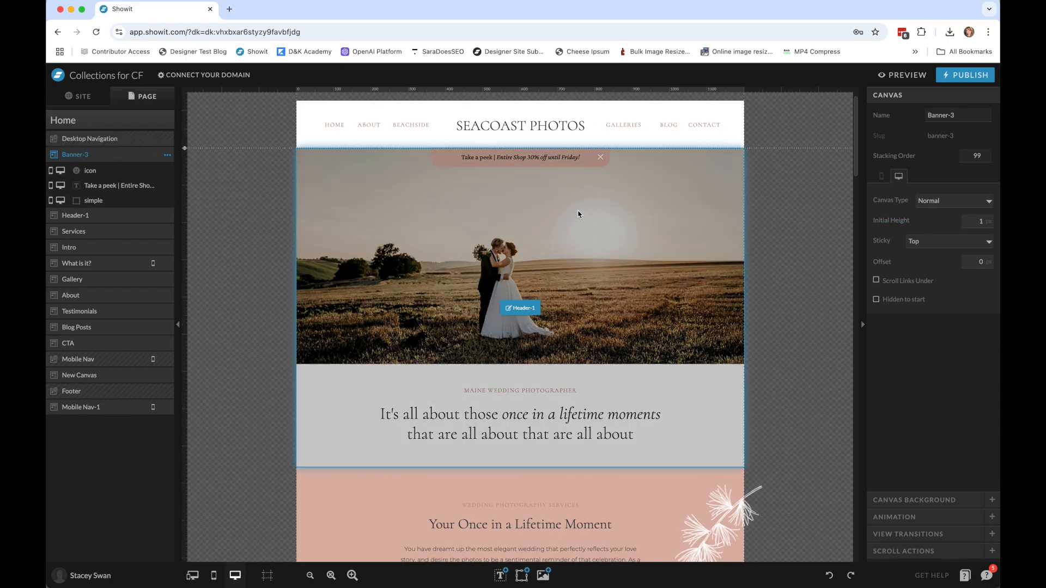
pyautogui.moveTo(69, 155); pyautogui.dragTo(85, 140)
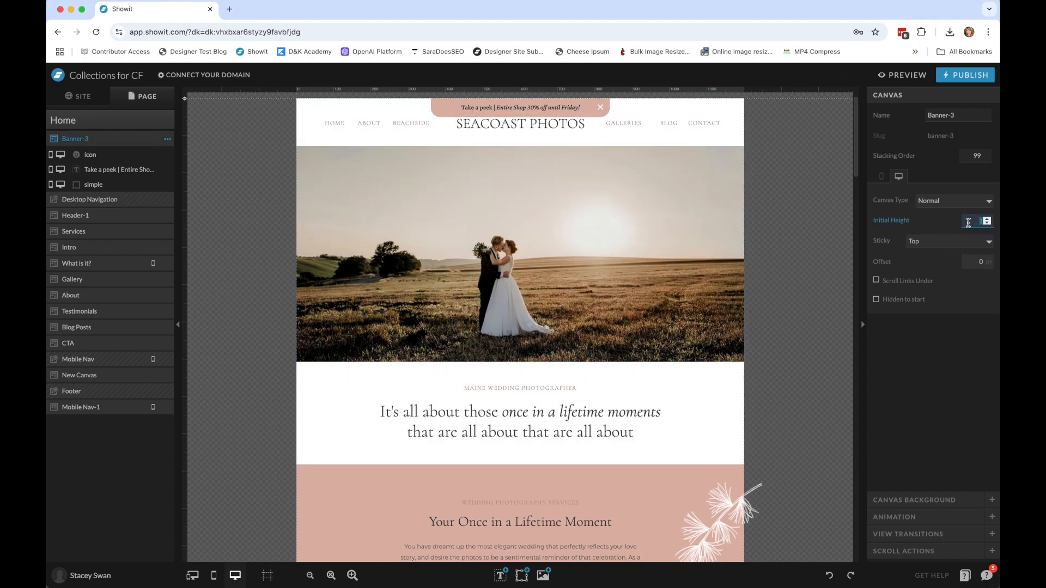
# Try Initial Heights of 20, 10 and 50 px for the Banner-3 canvas, and set it back to 1 px.
pyautogui.write('20')
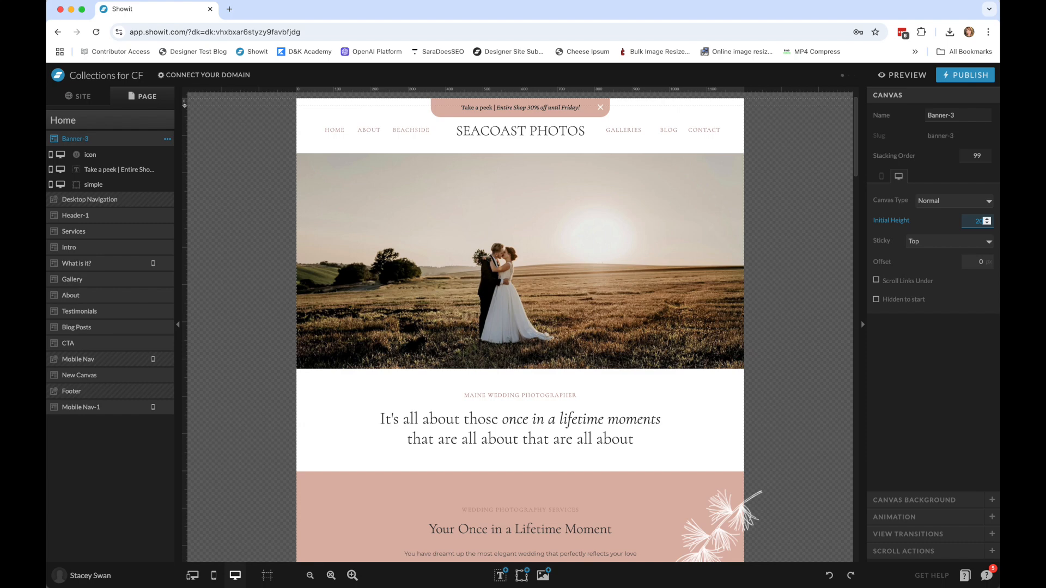
pyautogui.press('BackSpace')
pyautogui.press('BackSpace')
pyautogui.write('100')
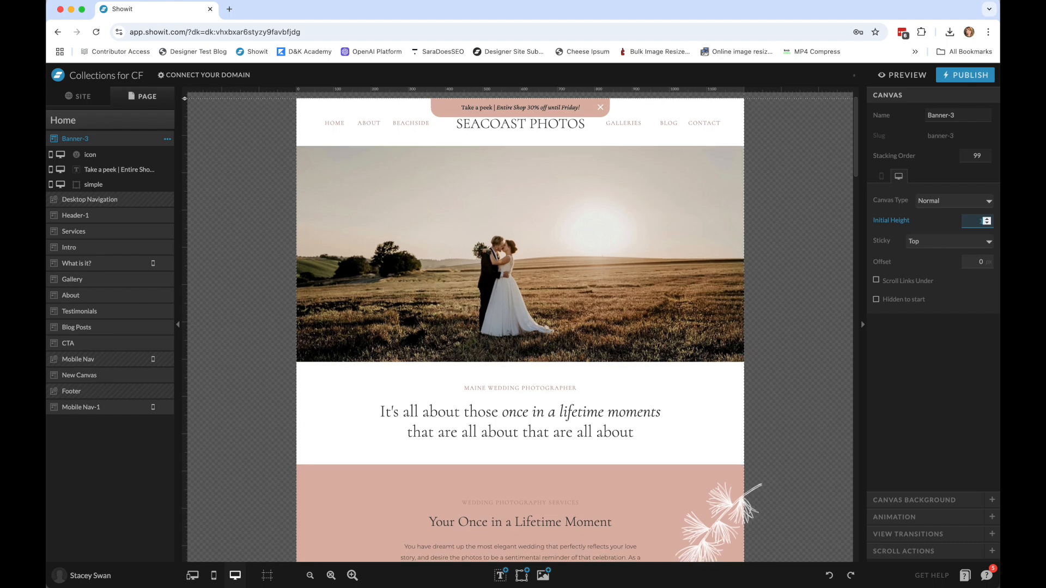
pyautogui.press('BackSpace')
pyautogui.press('BackSpace')
pyautogui.press('BackSpace')
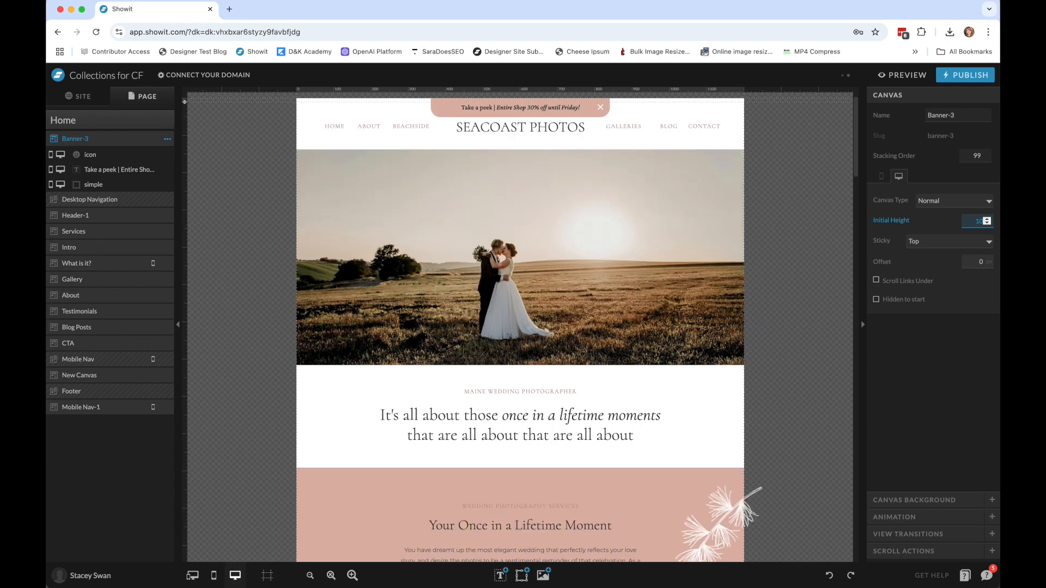
pyautogui.write('50')
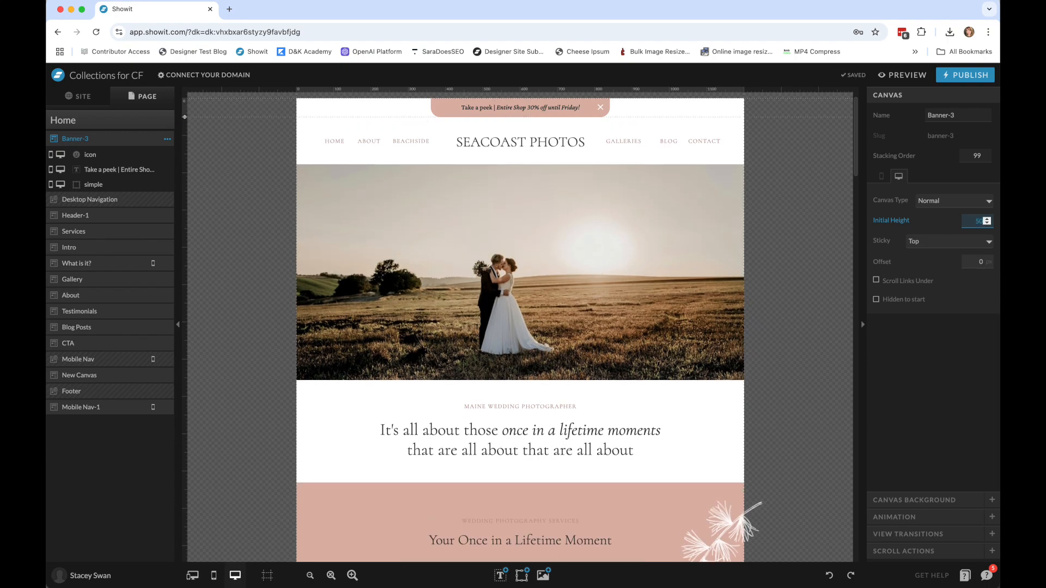
pyautogui.press('BackSpace')
pyautogui.press('BackSpace')
pyautogui.write('1')
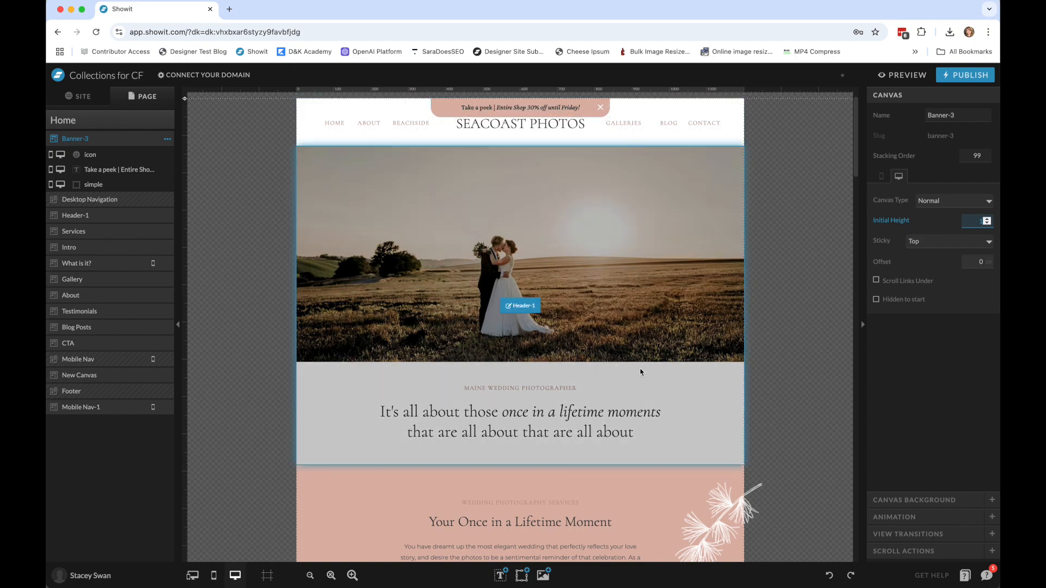
# Delete the Banner-3 canvas from the Home page.
pyautogui.click(827, 319)
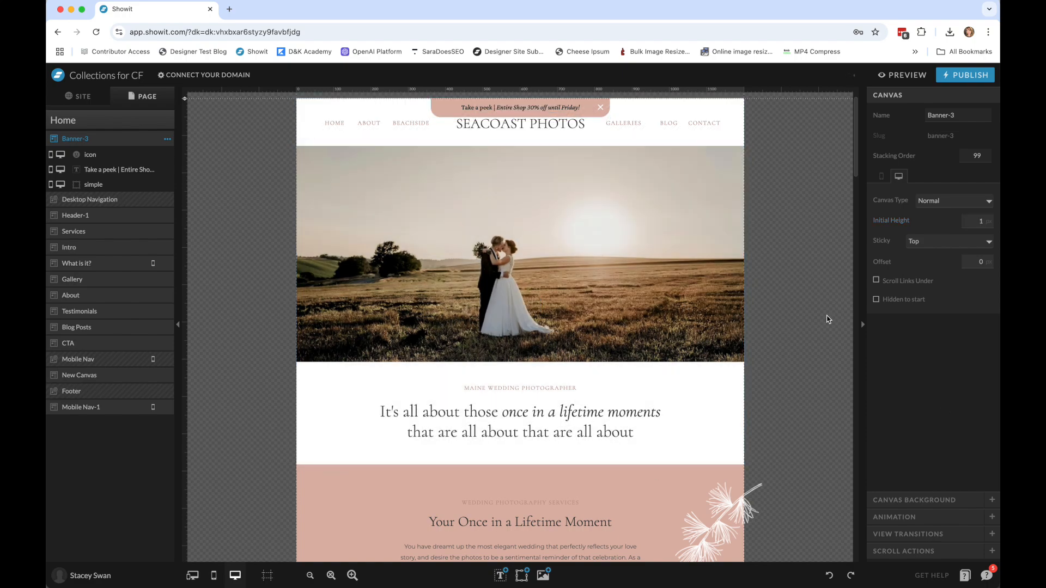
pyautogui.click(167, 139)
pyautogui.click(163, 311)
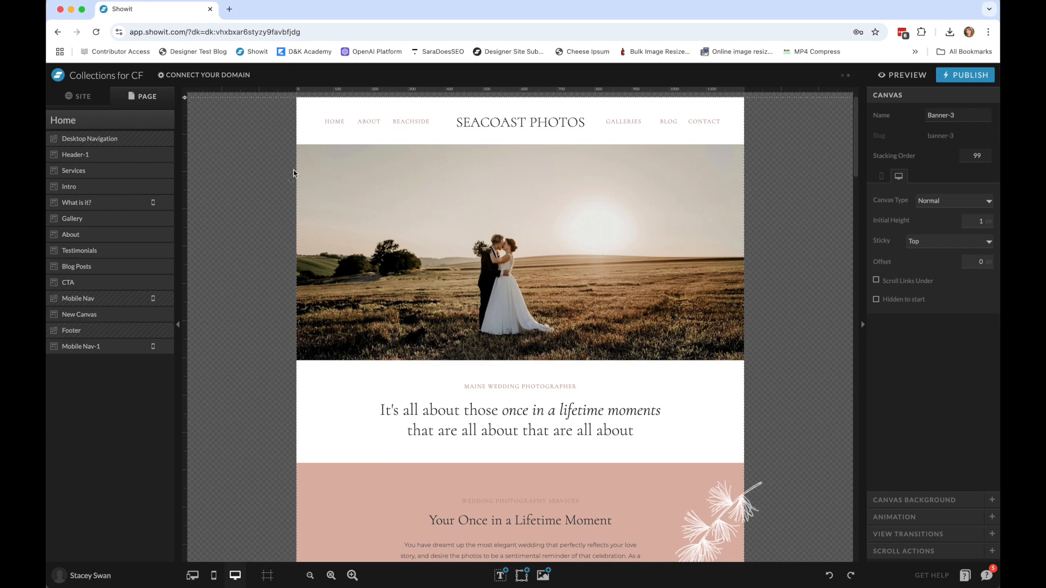
# Add the Pop-Up [Bottom] canvas from the Freebie: Banners site to the Home page with my fonts and colors applied.
pyautogui.click(145, 120)
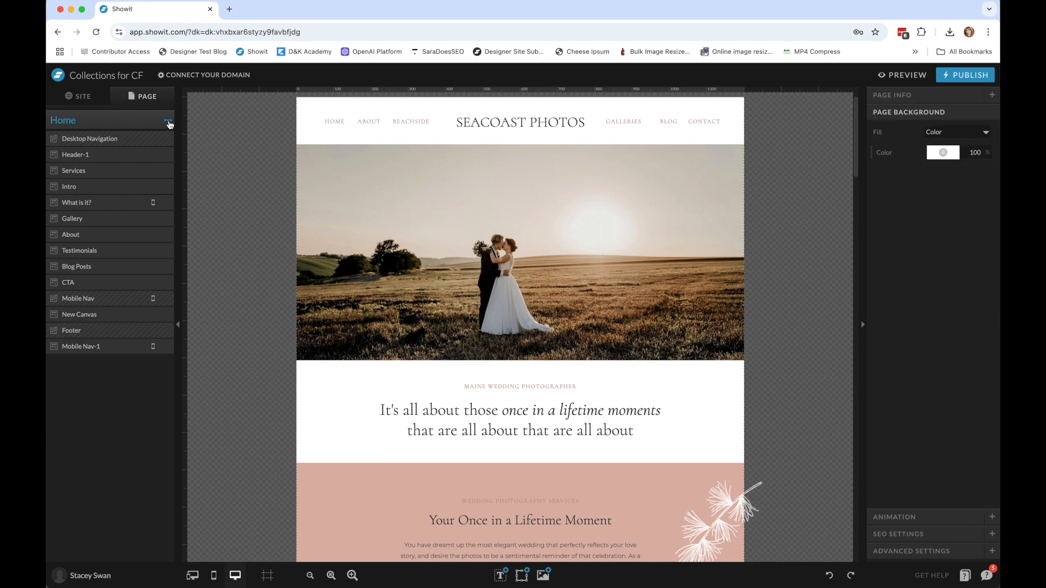
pyautogui.click(168, 122)
pyautogui.click(165, 136)
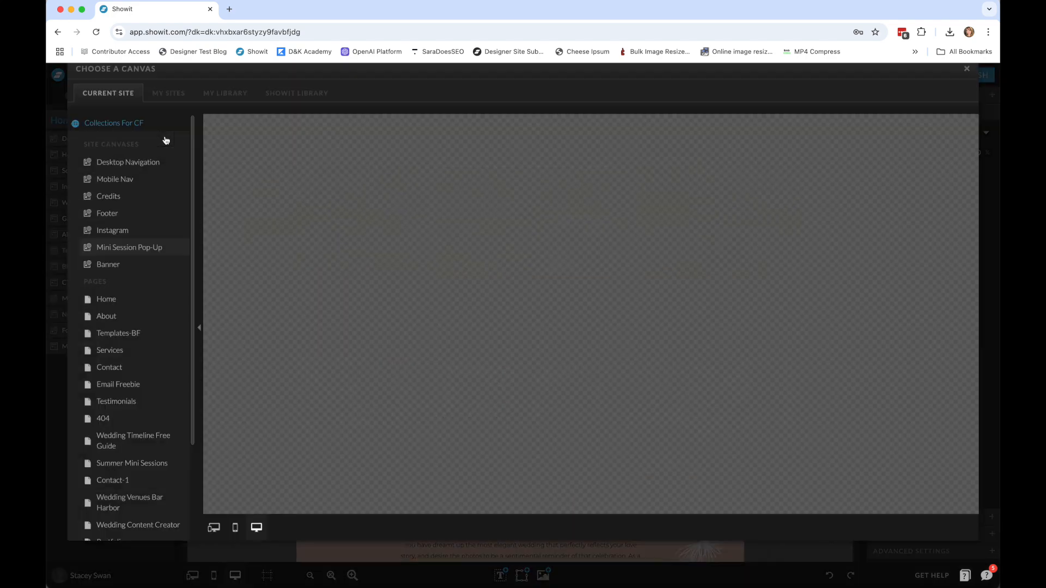
pyautogui.click(169, 122)
pyautogui.click(144, 168)
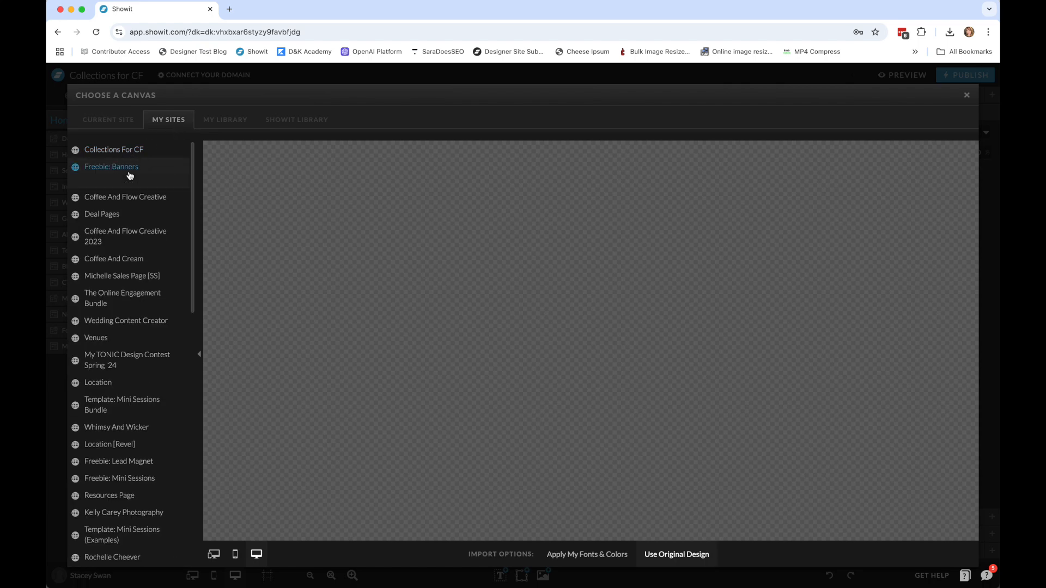
pyautogui.click(132, 260)
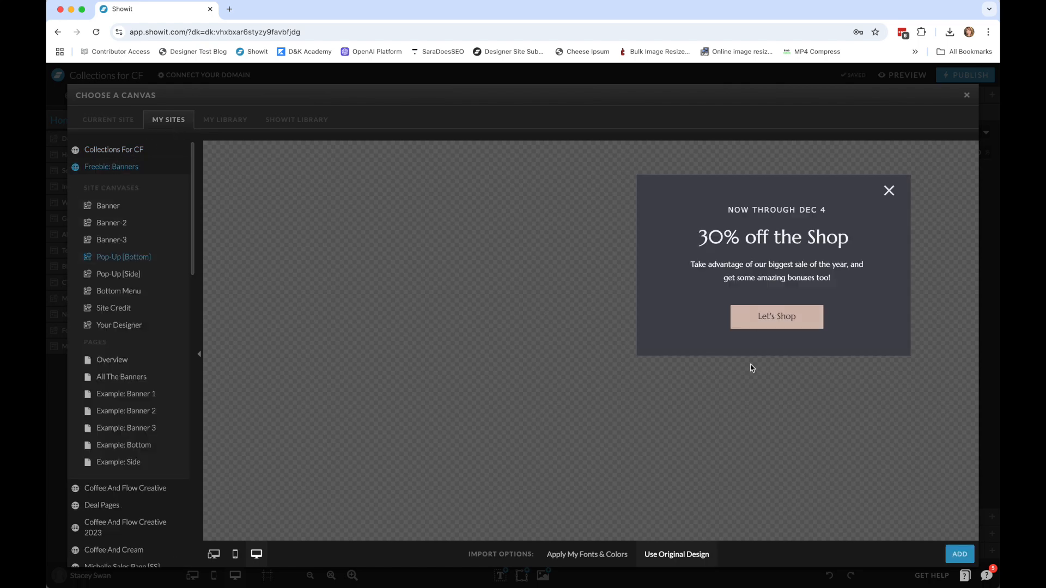
pyautogui.click(601, 560)
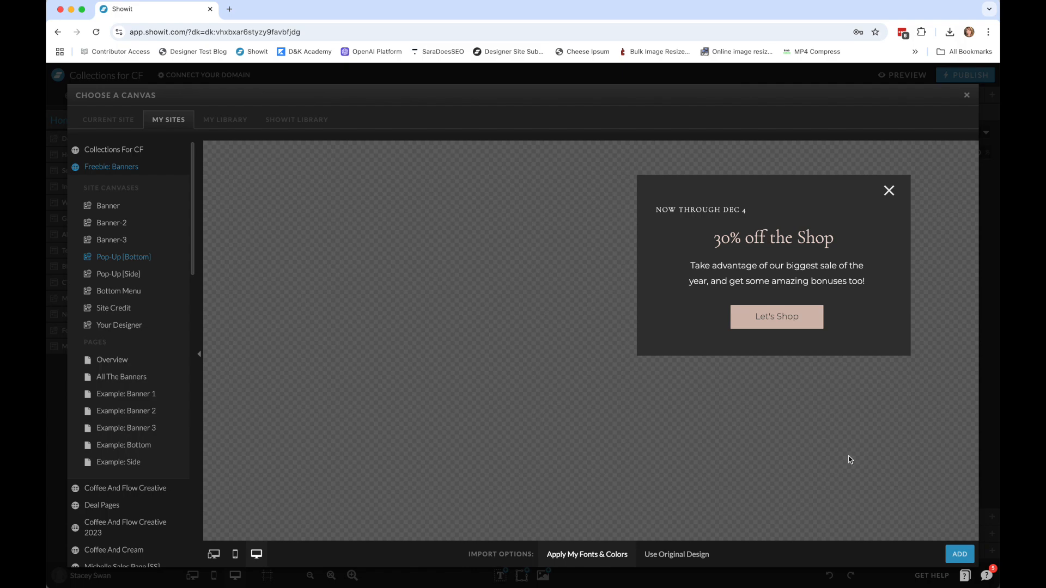
pyautogui.click(960, 554)
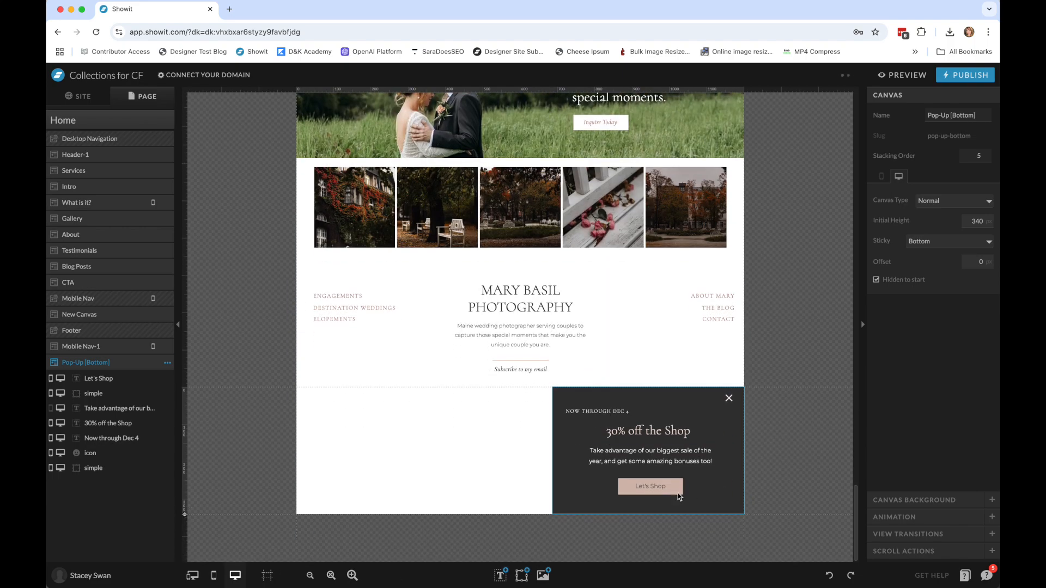
# Center-align the "Now through Dec 4" text in the Pop-Up [Bottom] canvas.
pyautogui.click(600, 410)
pyautogui.click(941, 341)
pyautogui.click(791, 476)
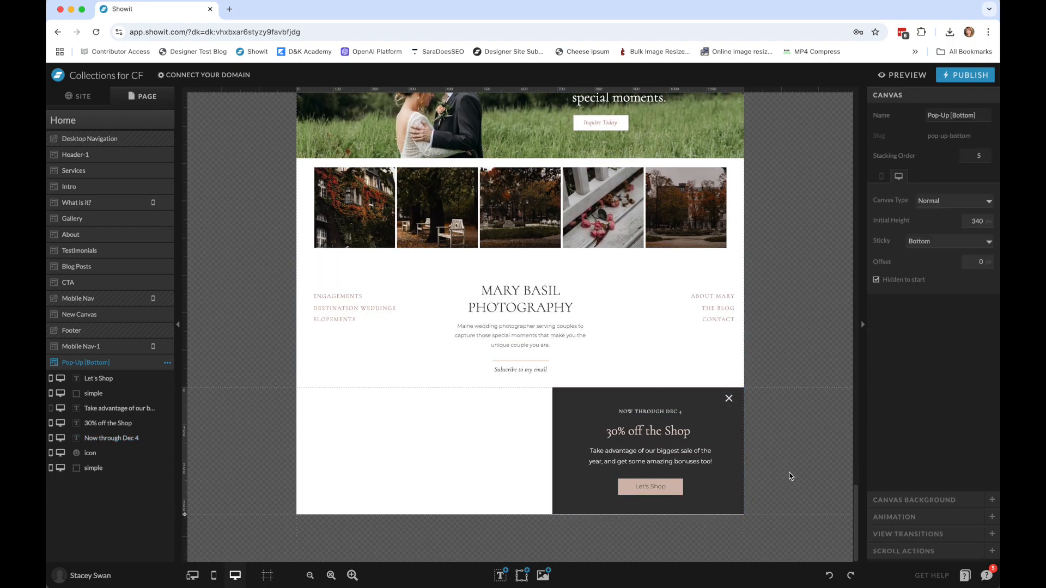
# Preview the Home page down to the footer to check whether the bottom pop-up shows, and close the preview.
pyautogui.click(920, 75)
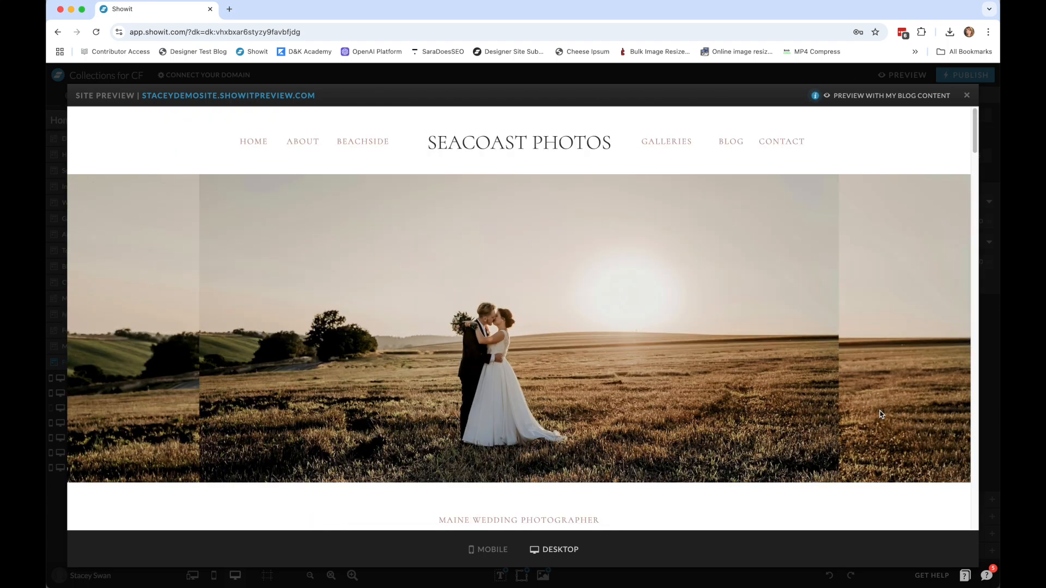
pyautogui.scroll(-15, 908, 385)
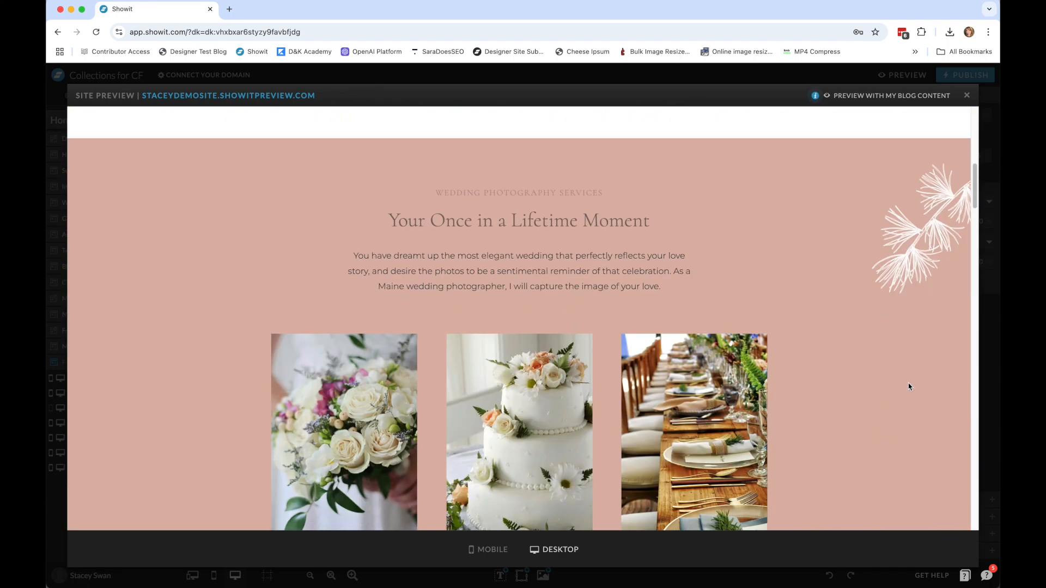
pyautogui.scroll(-20, 908, 387)
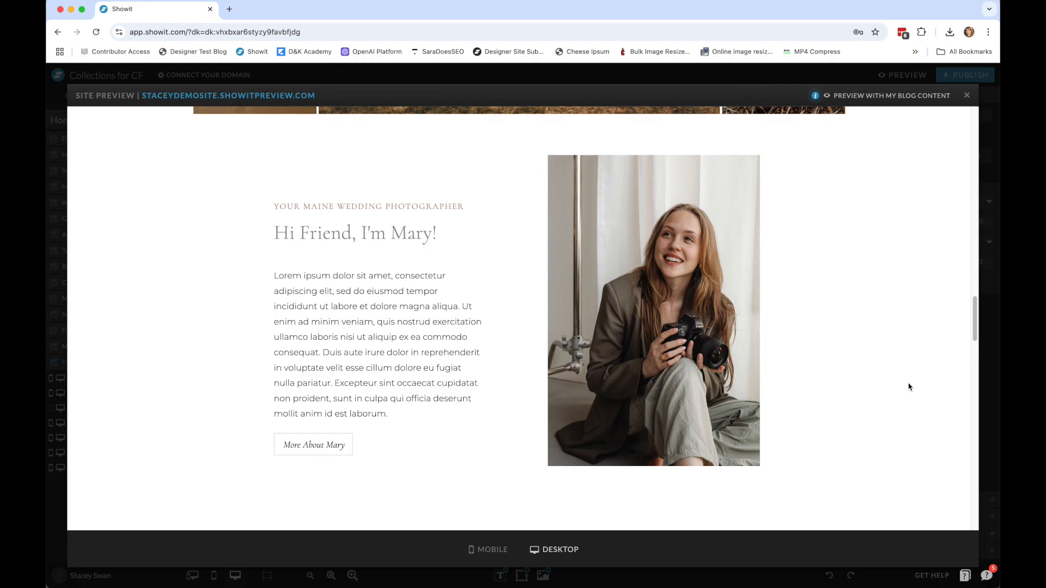
pyautogui.scroll(-20, 908, 386)
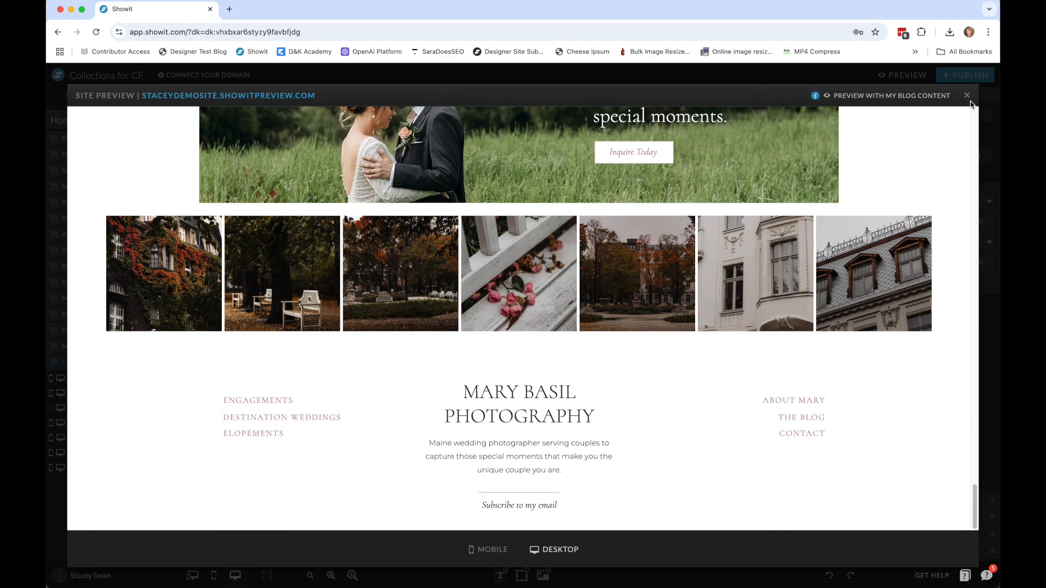
pyautogui.click(967, 96)
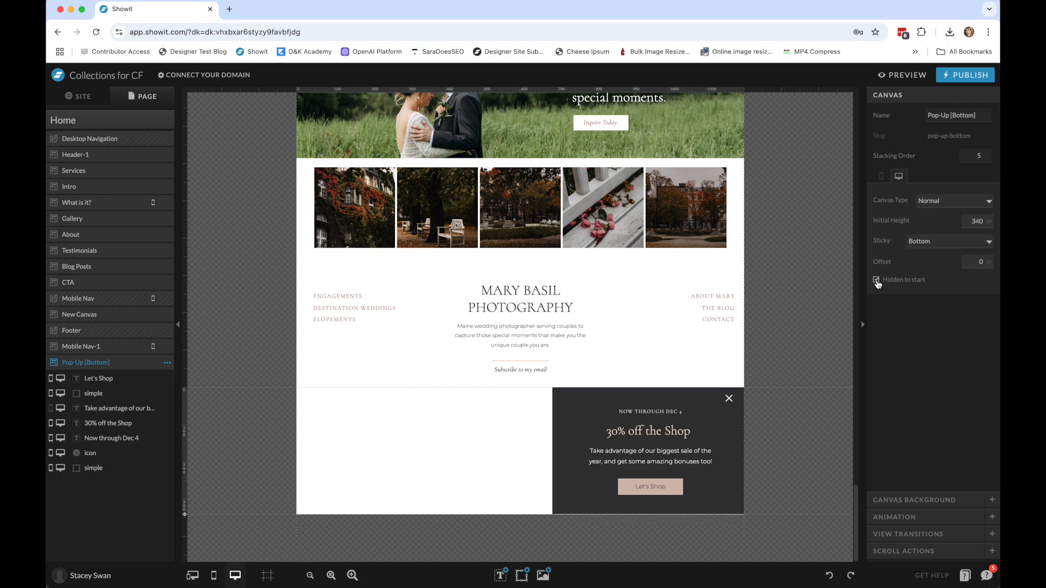
# Preview the Home page with Hidden to start turned off for the Pop-Up [Bottom] canvas, and turn the option back on.
pyautogui.click(882, 176)
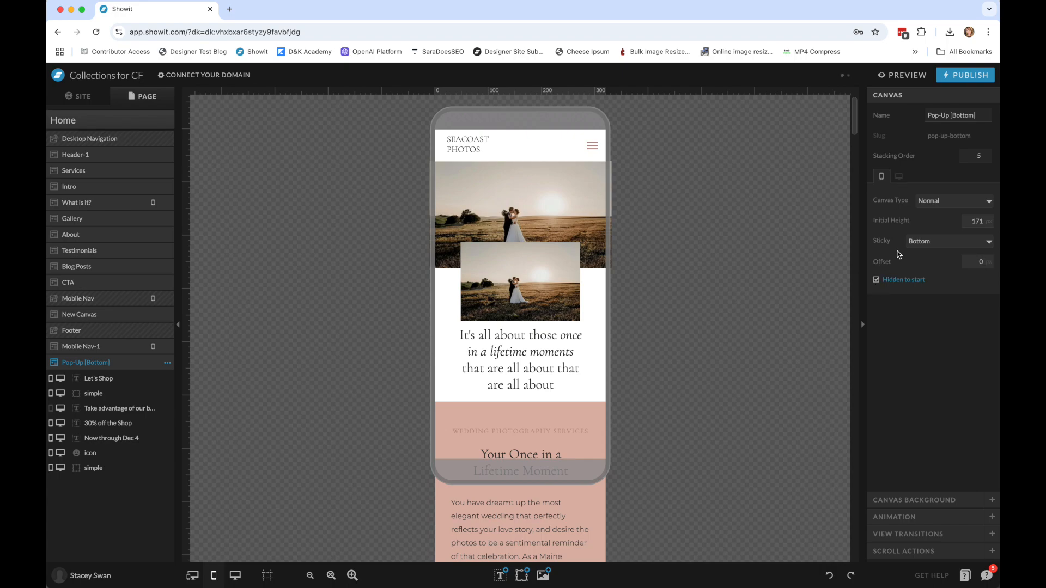
pyautogui.click(899, 176)
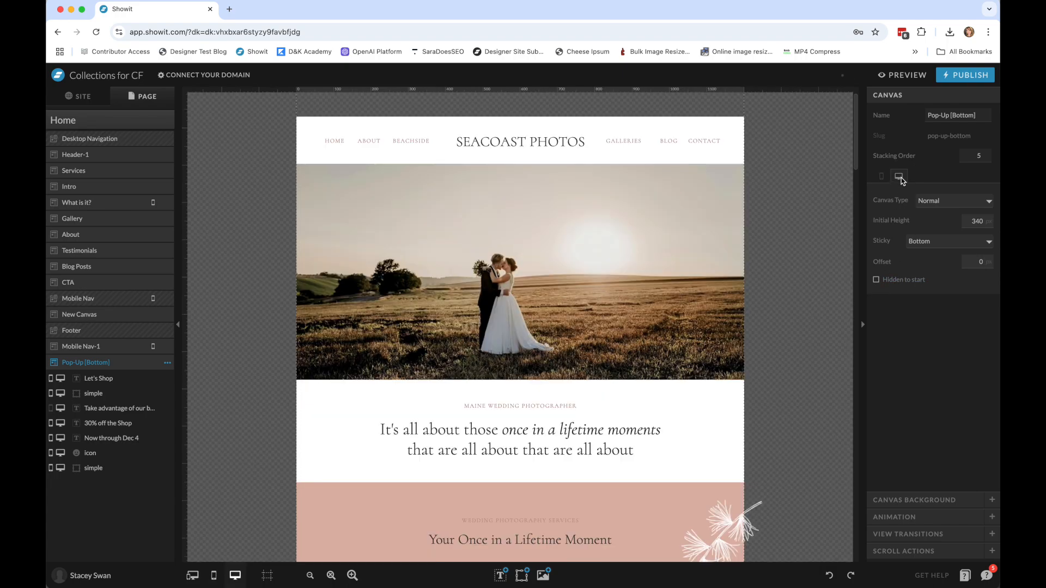
pyautogui.click(905, 75)
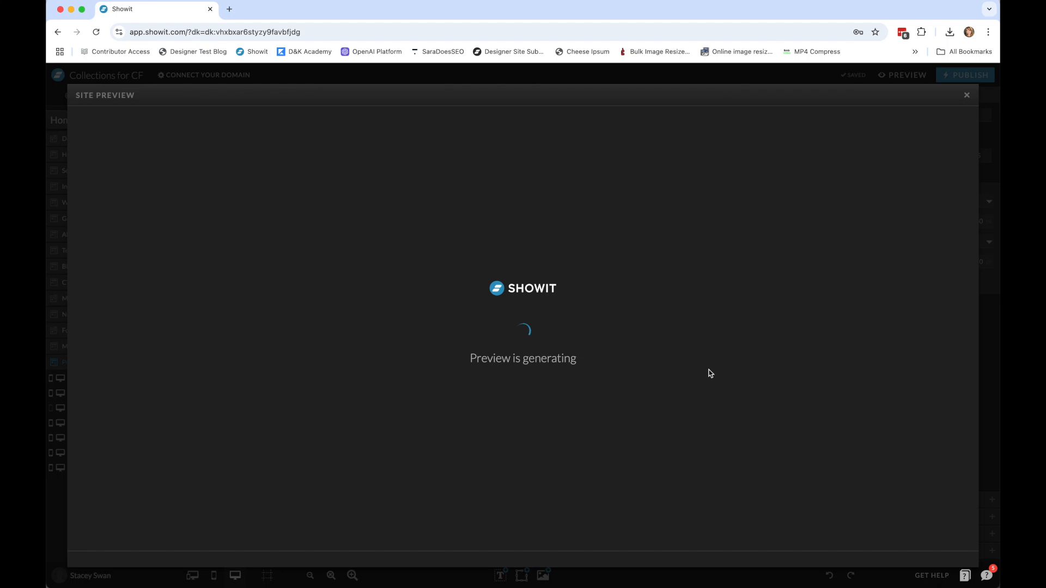
pyautogui.scroll(-2, 761, 373)
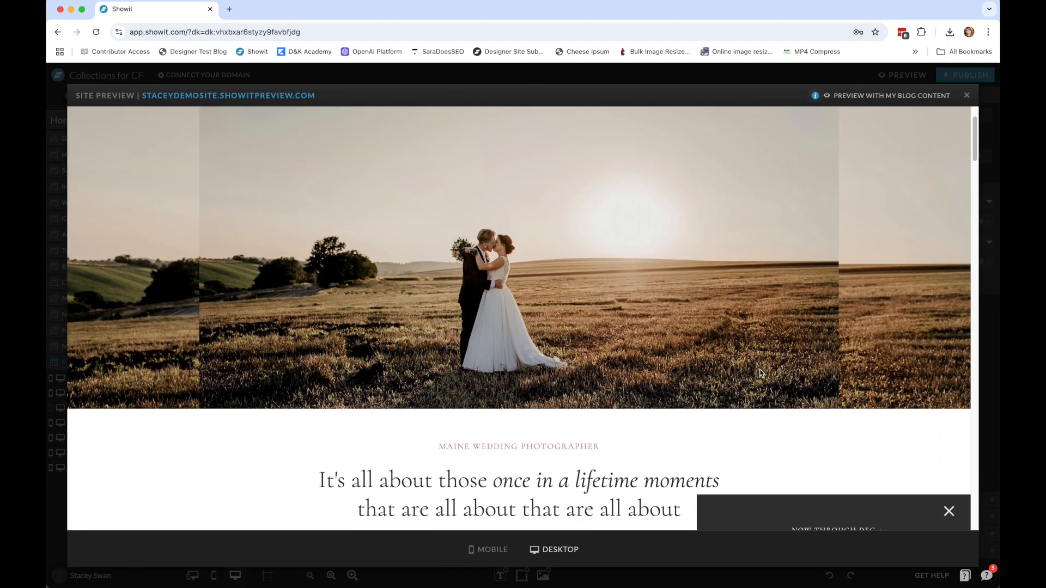
pyautogui.scroll(-12, 762, 373)
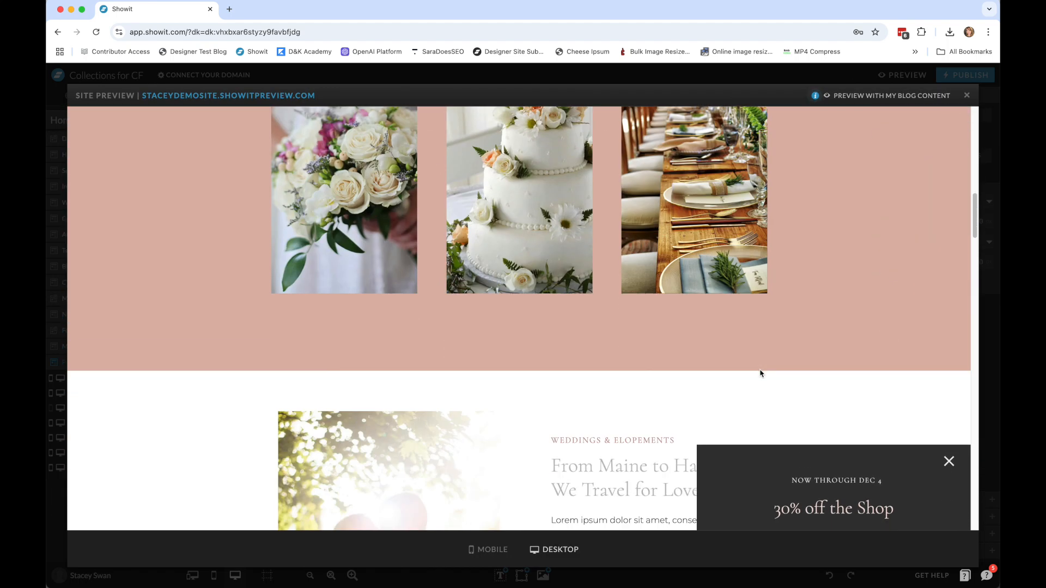
pyautogui.scroll(-8, 762, 373)
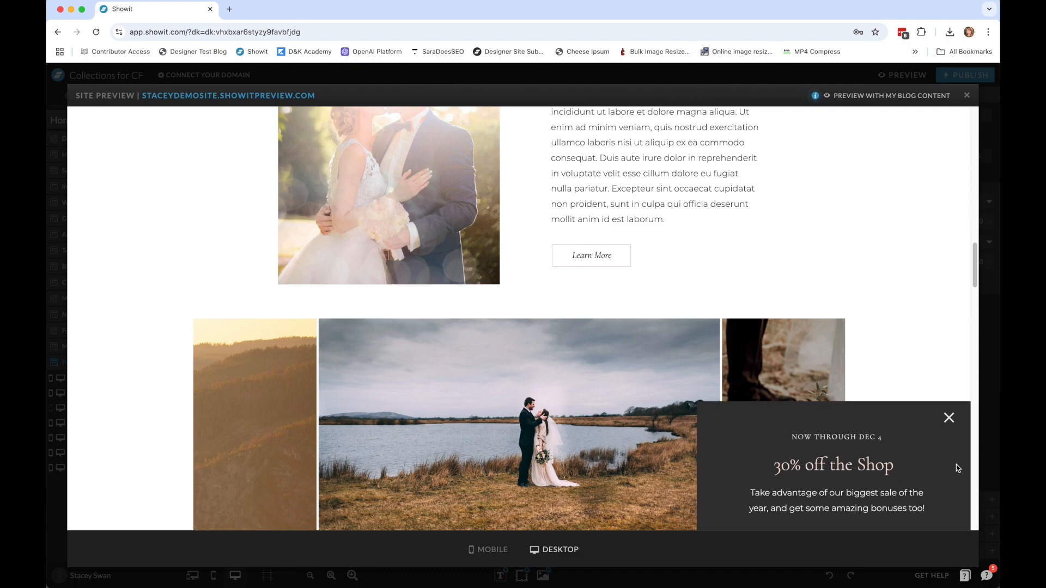
pyautogui.click(967, 96)
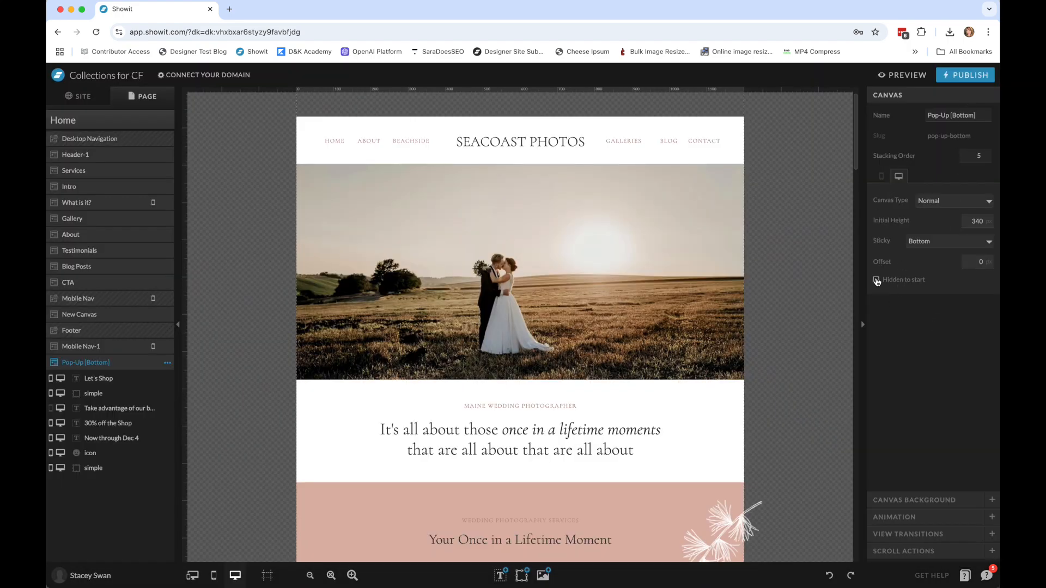
pyautogui.click(881, 176)
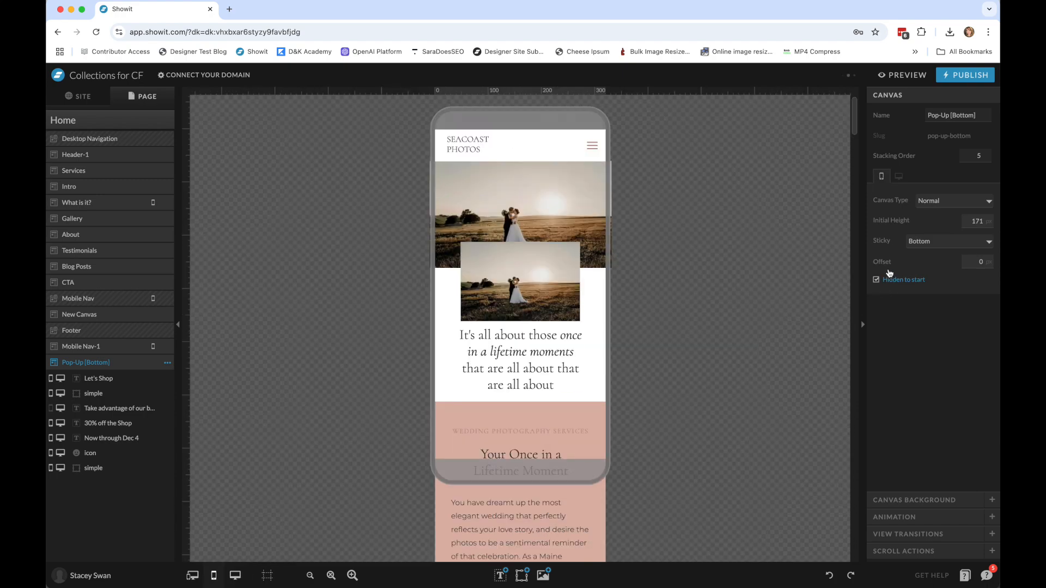
pyautogui.click(899, 176)
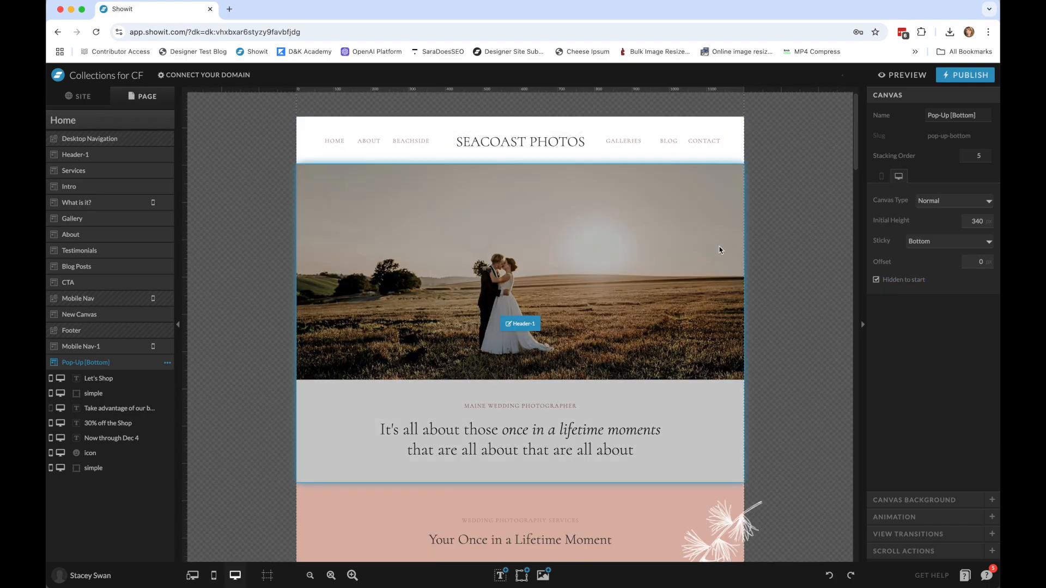
# Add a scroll action to the Services canvas with trigger On Screen, action Show Canvas and target canvas Pop-Up [Bottom].
pyautogui.scroll(-5, 719, 250)
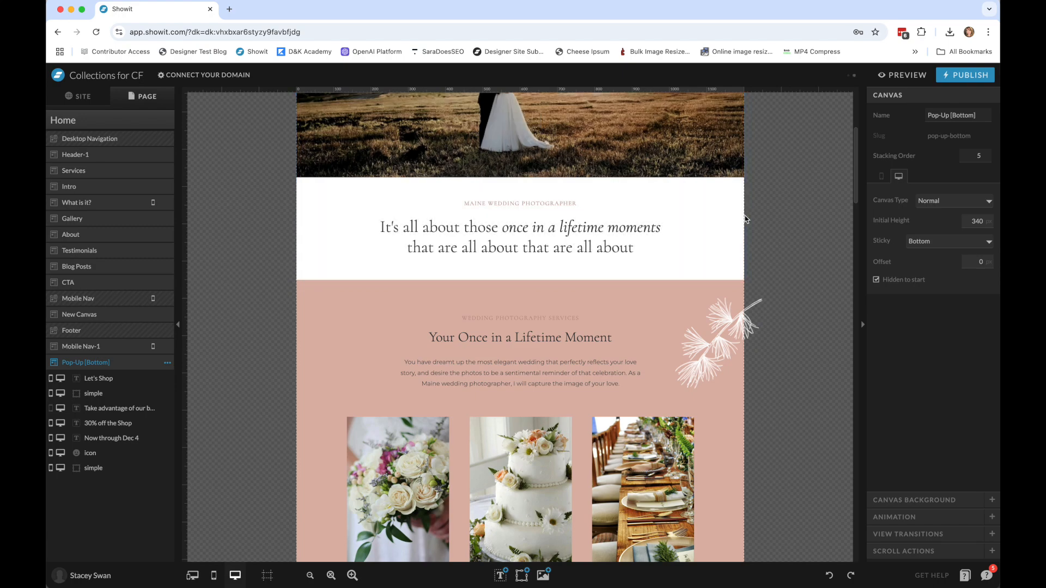
pyautogui.scroll(-3, 746, 219)
pyautogui.click(650, 183)
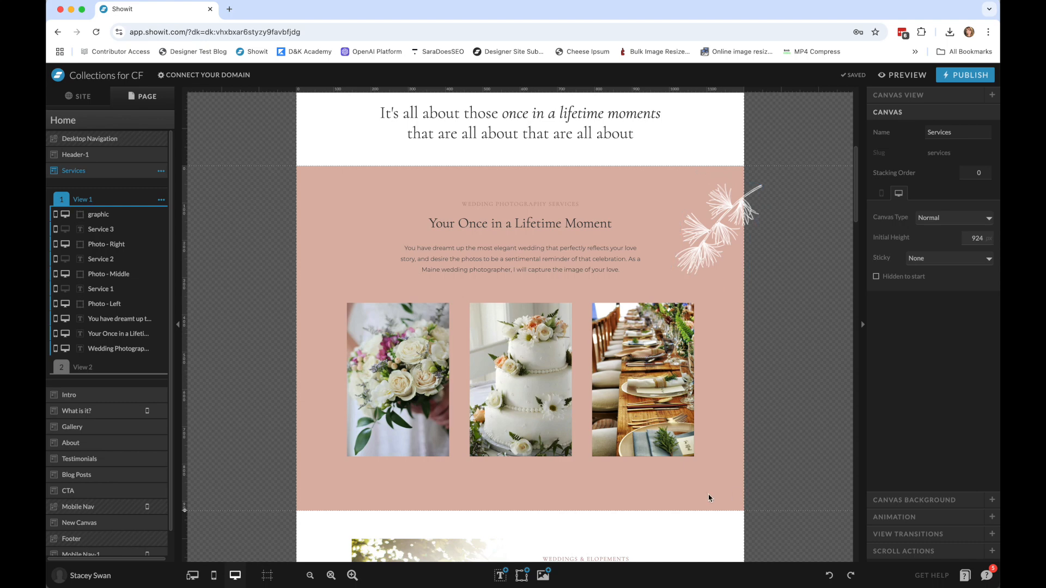
pyautogui.scroll(-1, 90, 553)
pyautogui.scroll(-1, 90, 553)
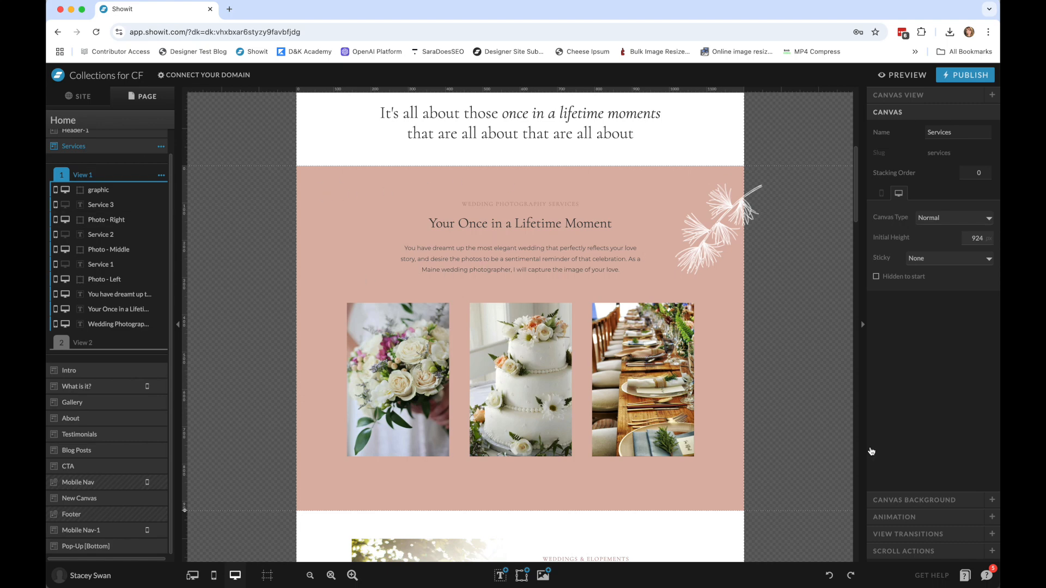
pyautogui.click(900, 552)
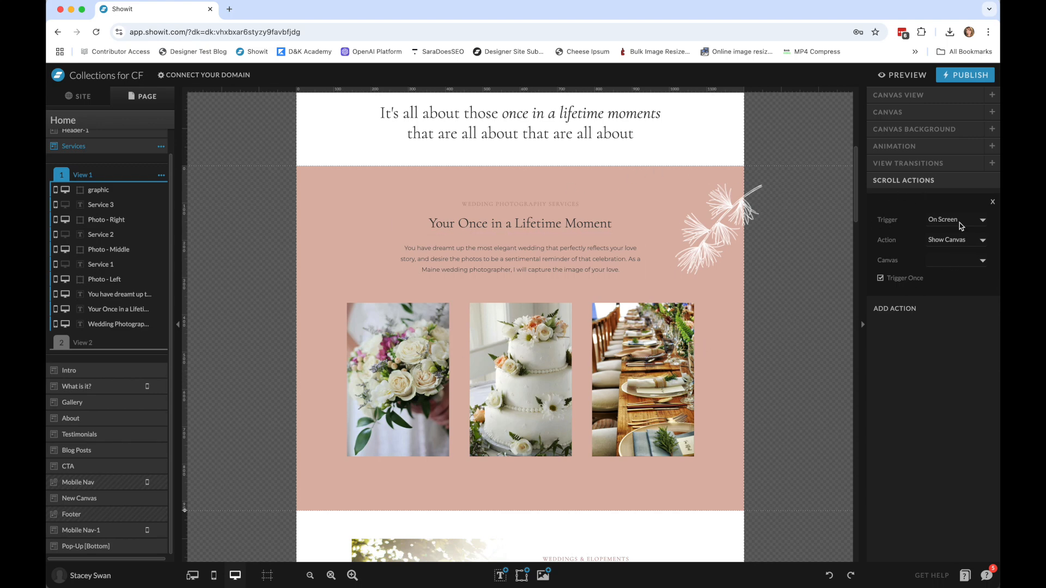
pyautogui.click(961, 260)
pyautogui.click(960, 452)
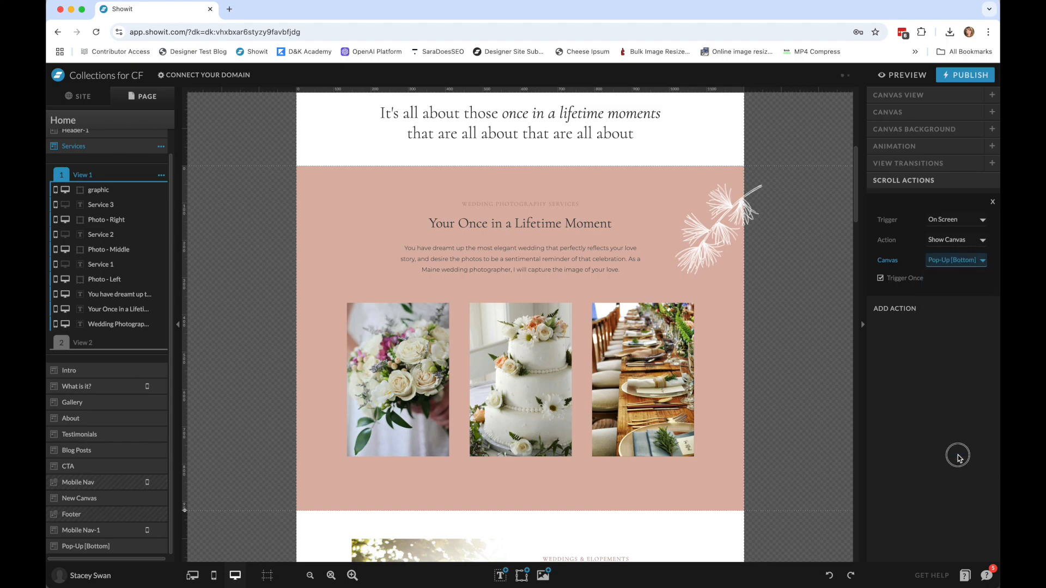
# Preview the Home page to check the pop-up triggered by the Services section, dismiss it, and return to the Pop-Up [Bottom] canvas.
pyautogui.click(900, 75)
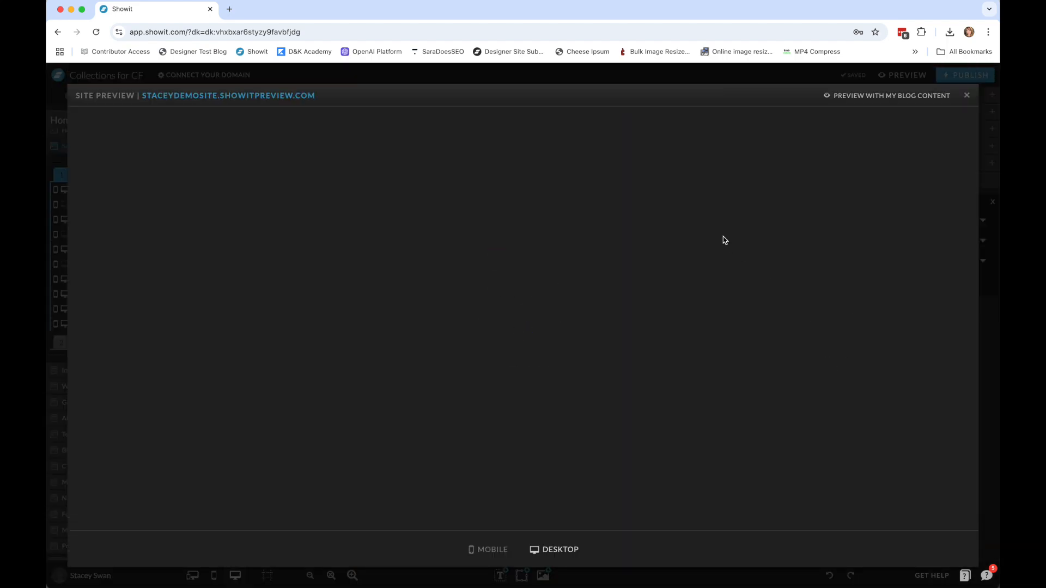
pyautogui.scroll(-6, 855, 340)
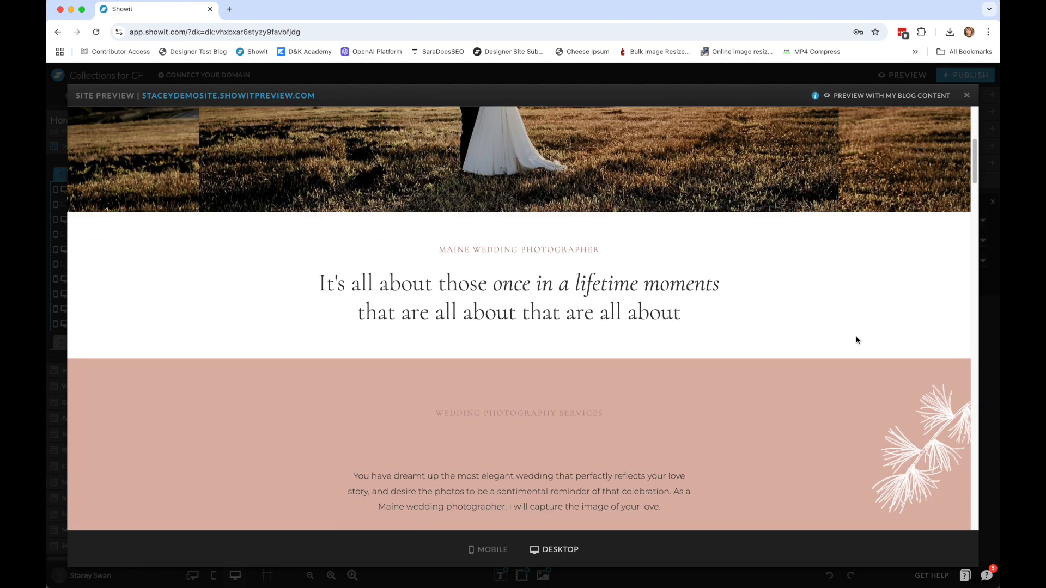
pyautogui.scroll(-2, 856, 340)
pyautogui.scroll(-5, 849, 327)
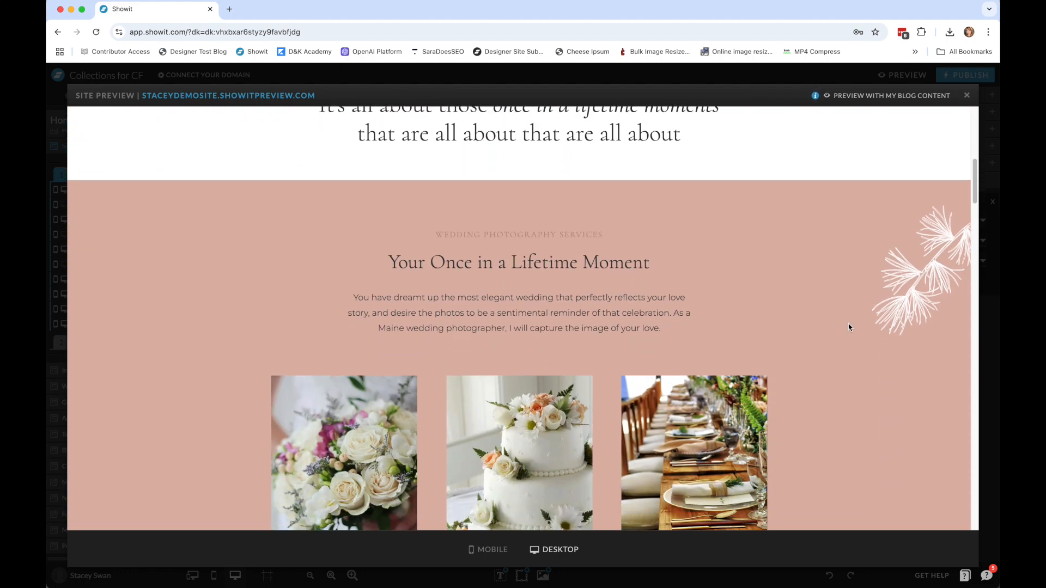
pyautogui.scroll(-5, 848, 327)
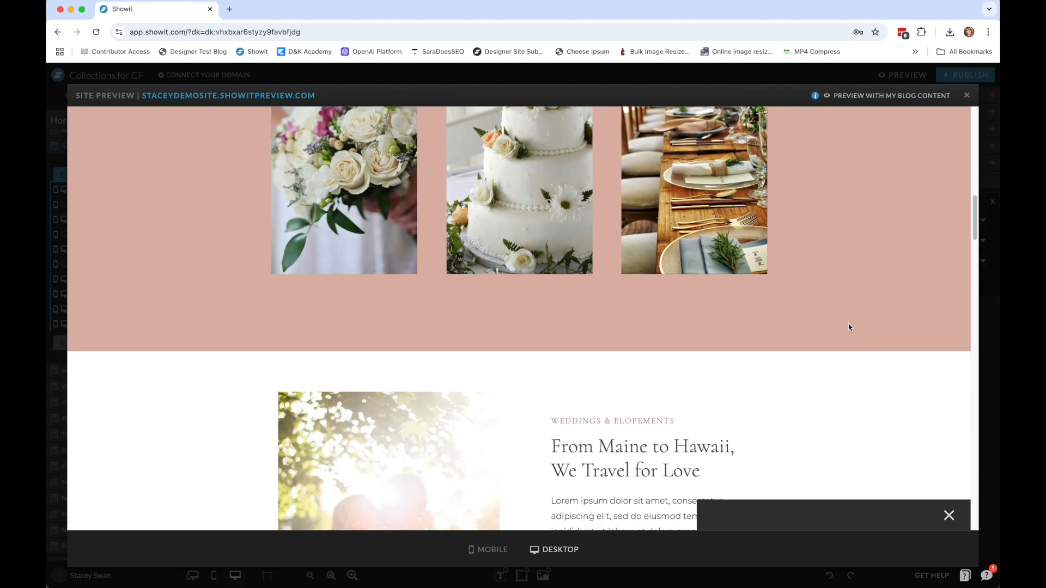
pyautogui.scroll(-7, 848, 328)
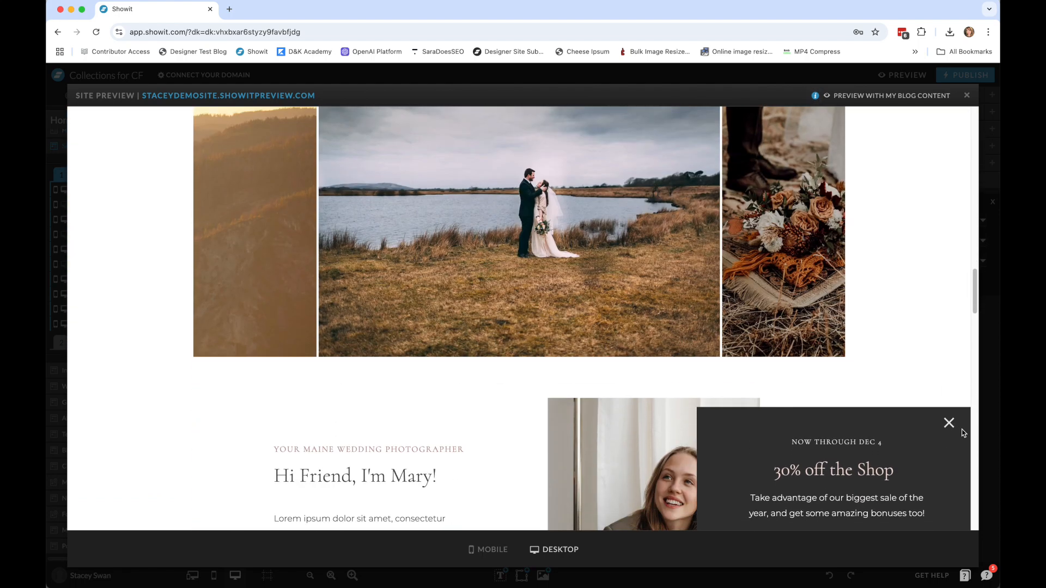
pyautogui.click(949, 397)
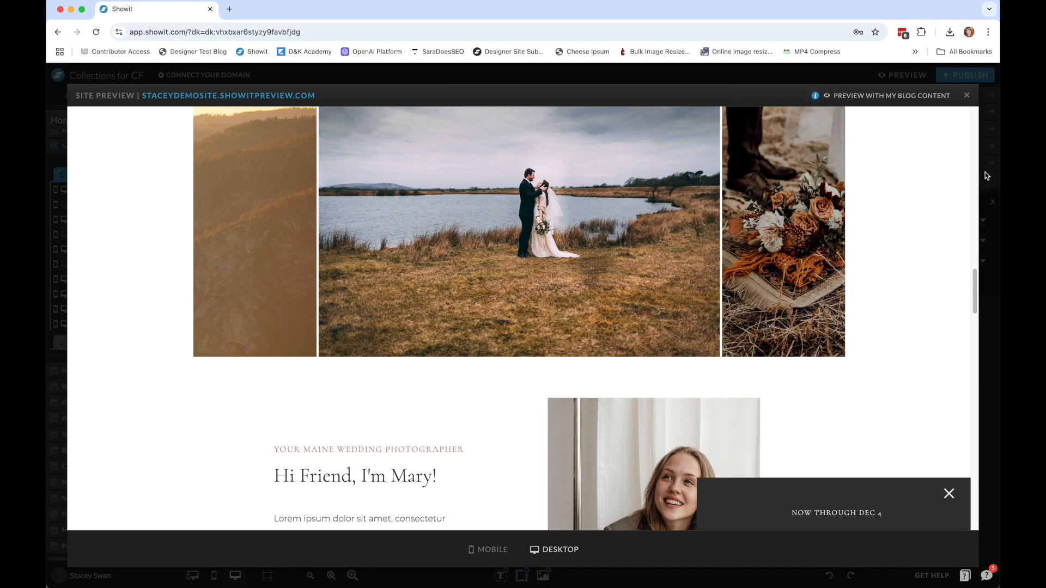
pyautogui.click(967, 95)
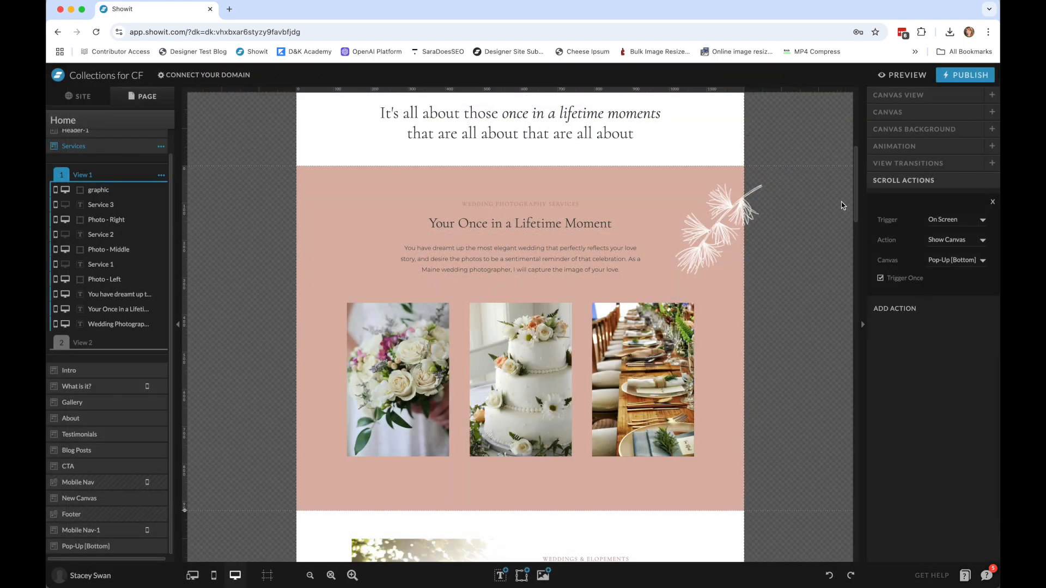
pyautogui.scroll(-15, 766, 341)
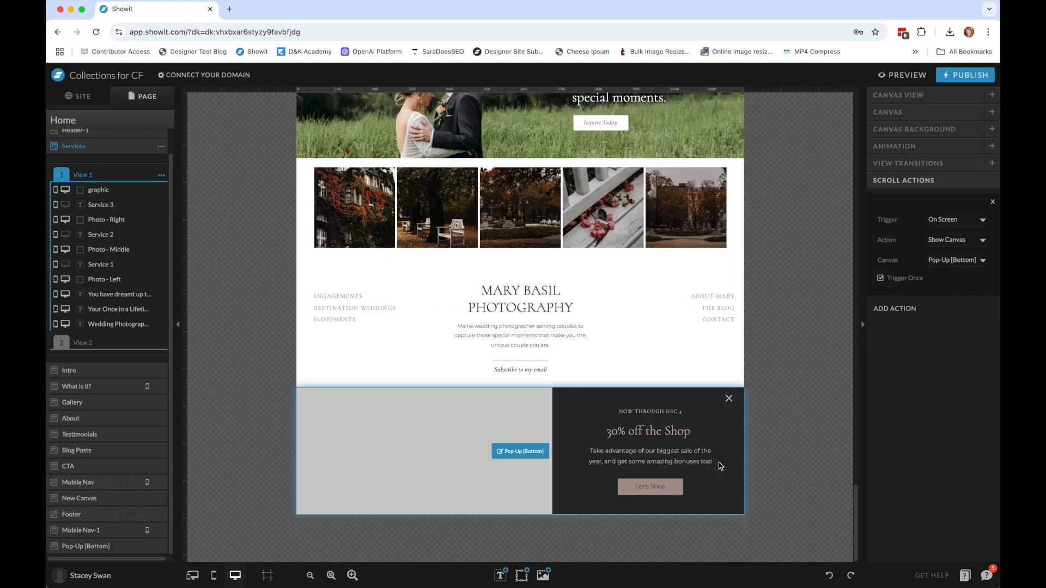
# Replace the Home page's Pop-Up [Bottom] canvas with Pop-Up [Side] from the Freebie: Banners site, applying my fonts and colors.
pyautogui.click(838, 401)
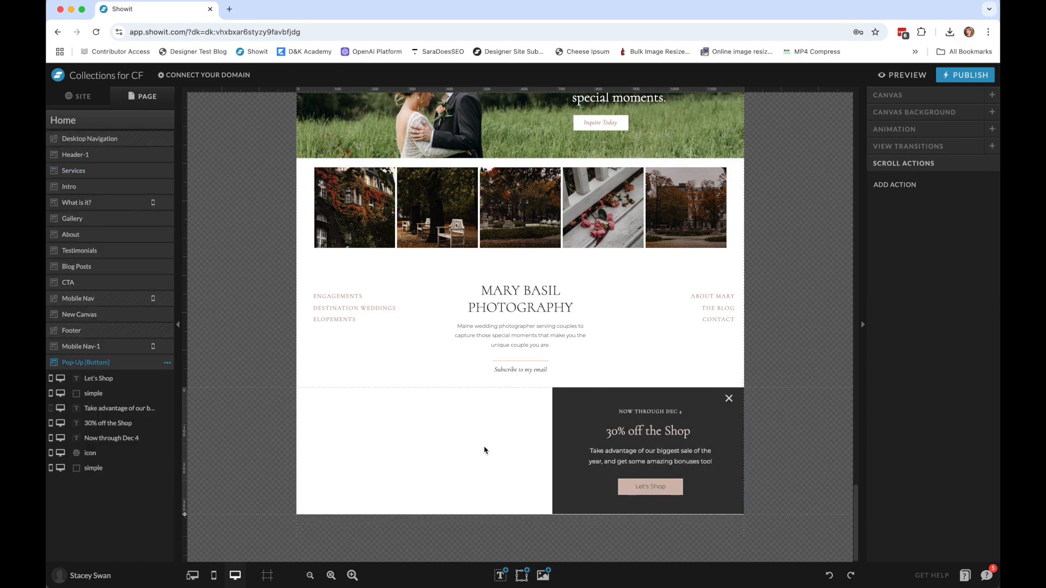
pyautogui.click(105, 127)
pyautogui.click(168, 120)
pyautogui.click(171, 139)
pyautogui.click(176, 120)
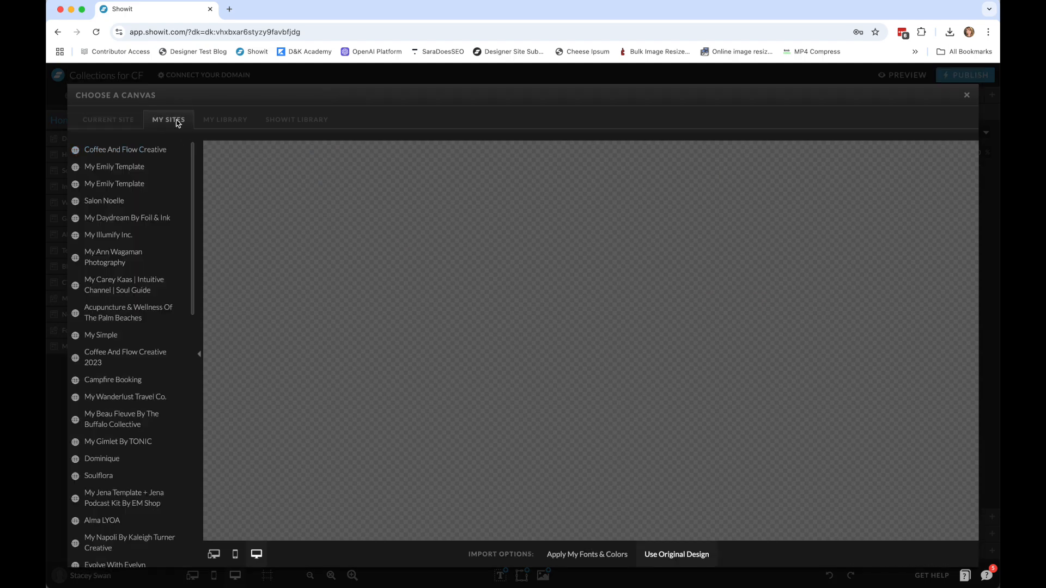
pyautogui.scroll(-15, 157, 386)
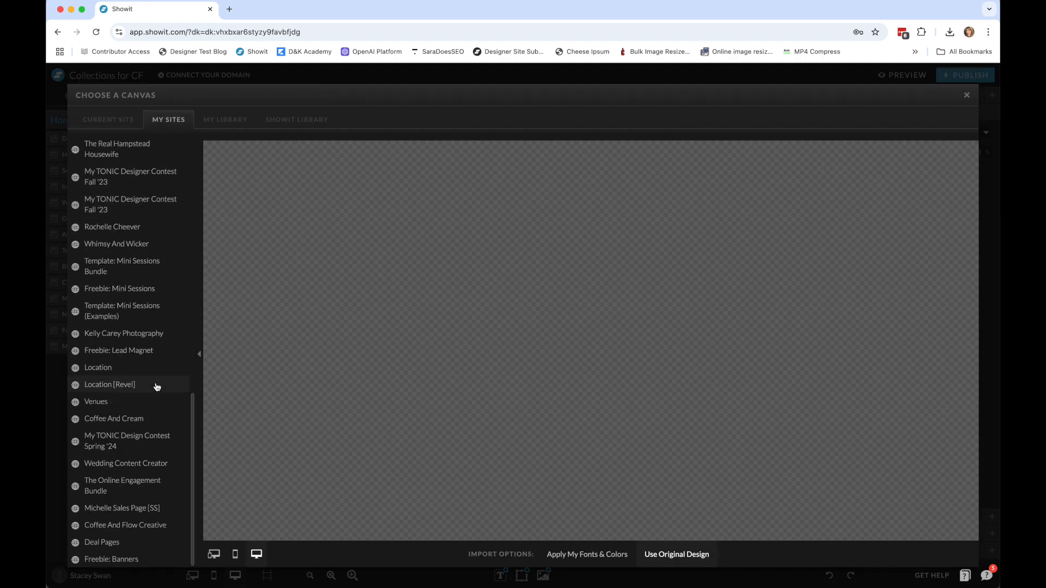
pyautogui.click(140, 560)
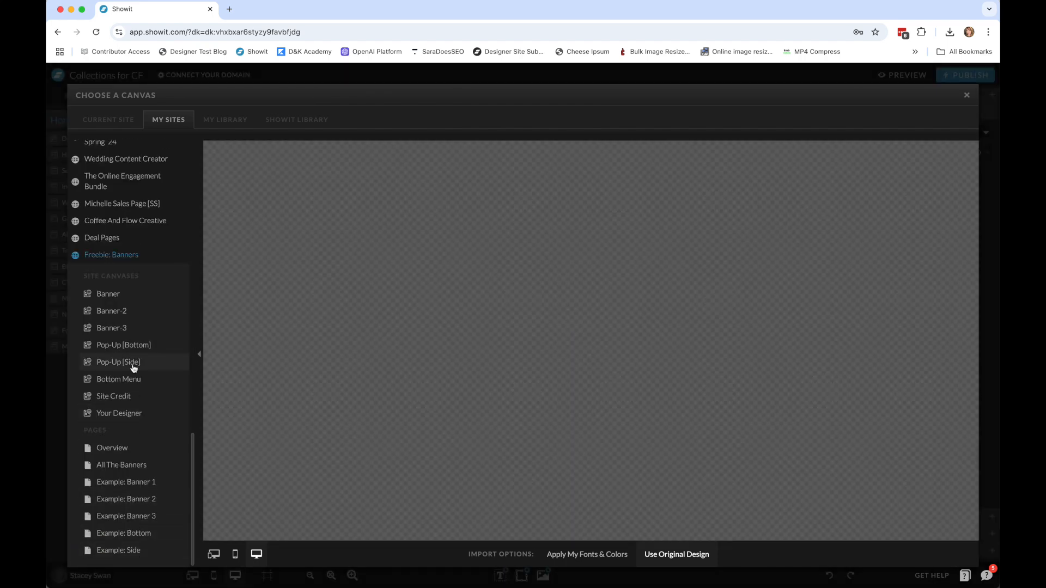
pyautogui.click(132, 368)
pyautogui.click(596, 559)
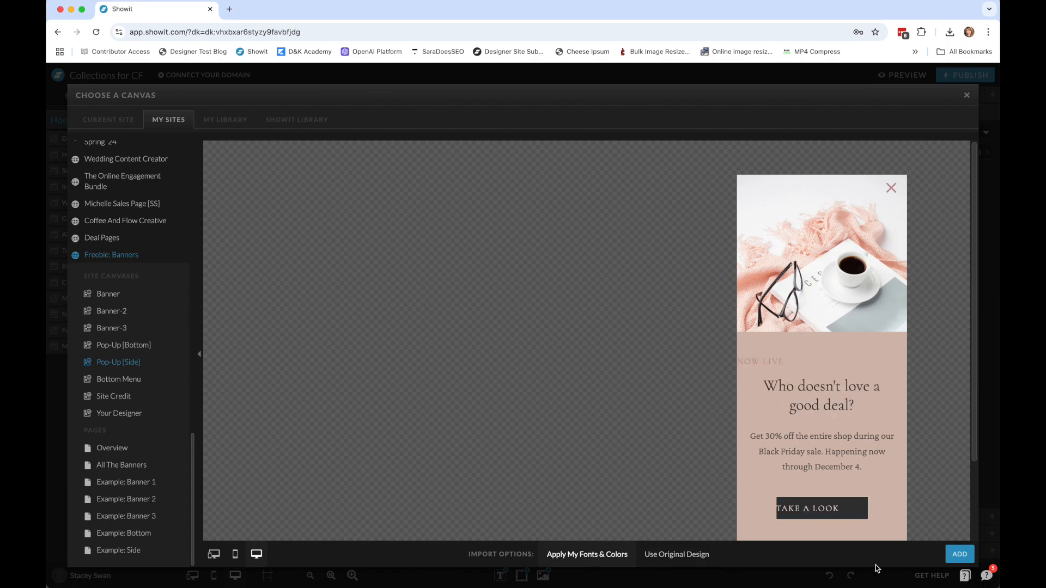
pyautogui.click(959, 554)
pyautogui.click(63, 365)
# Center-align the Now Live and Take a look texts in the Pop-Up [Side] canvas.
pyautogui.click(654, 345)
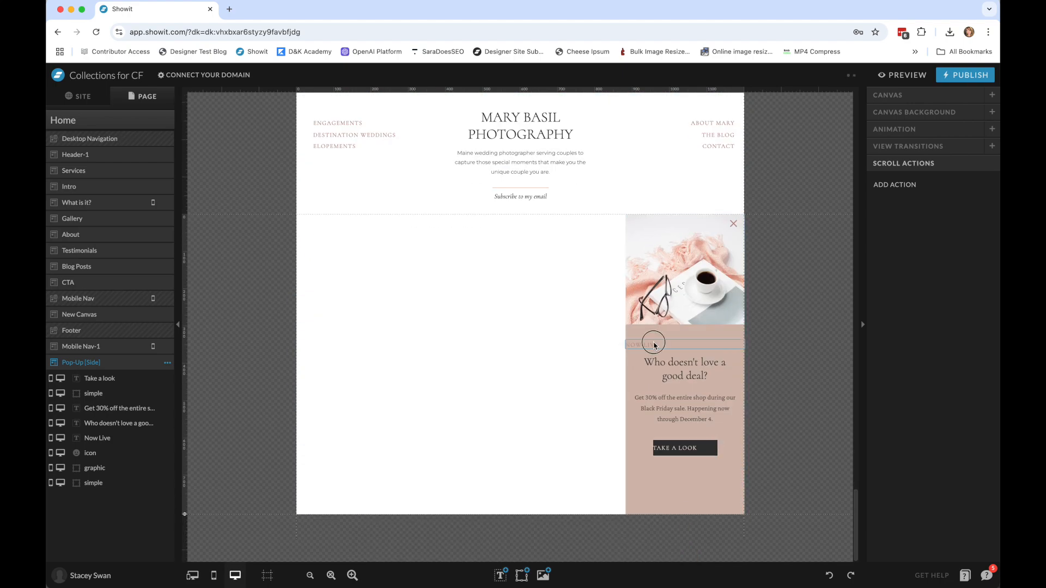
pyautogui.click(942, 341)
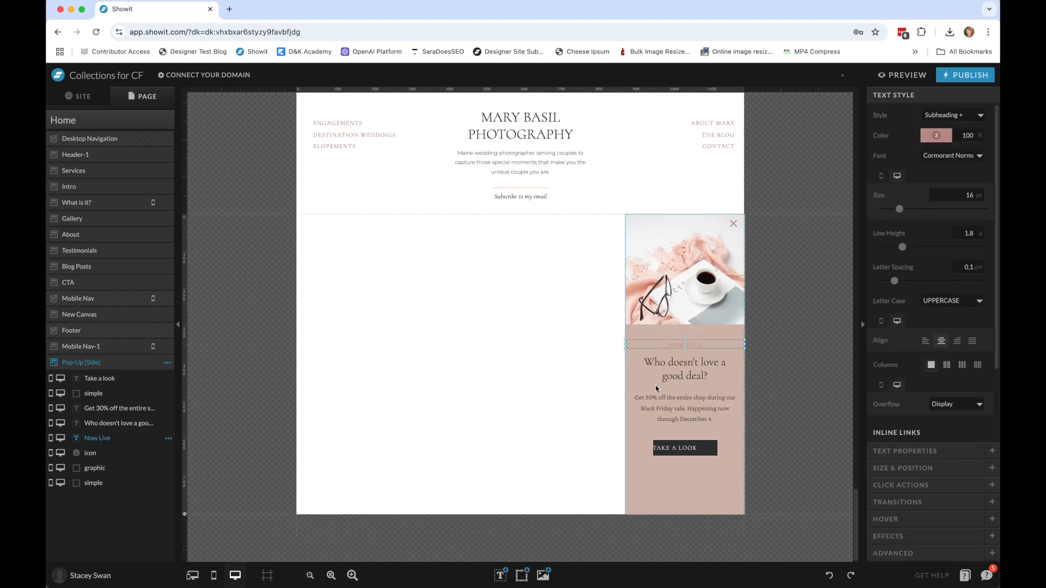
pyautogui.click(665, 446)
pyautogui.click(945, 365)
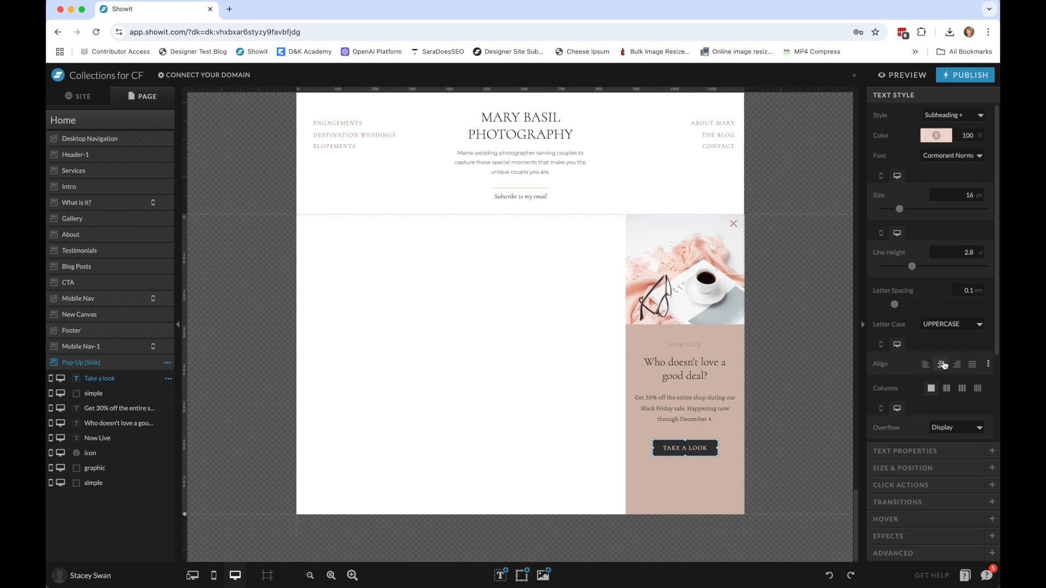
pyautogui.click(795, 280)
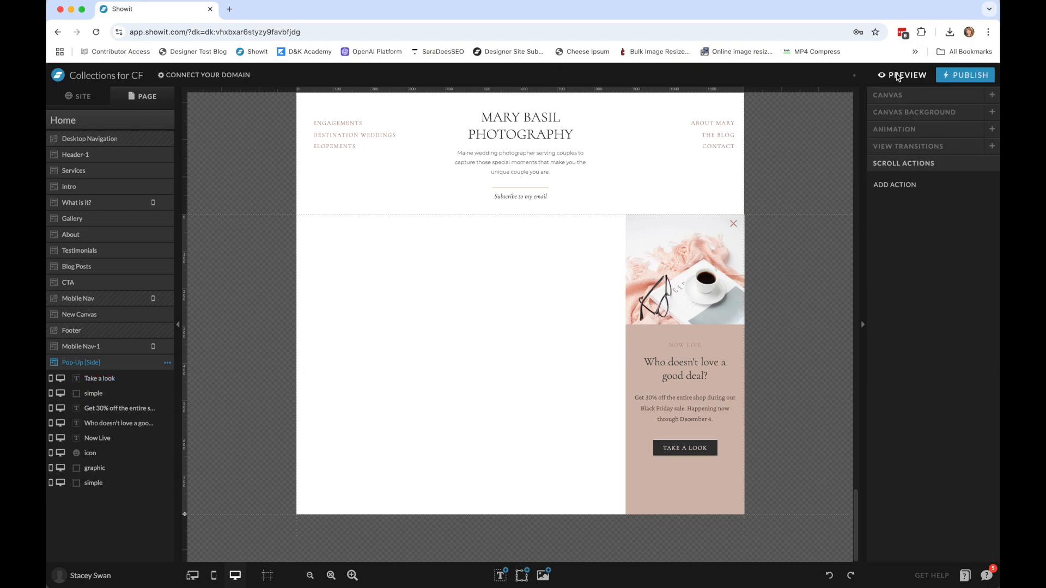
# Preview the Home page on desktop, scrolling down to check how the side pop-up slides in, and close the preview.
pyautogui.click(898, 77)
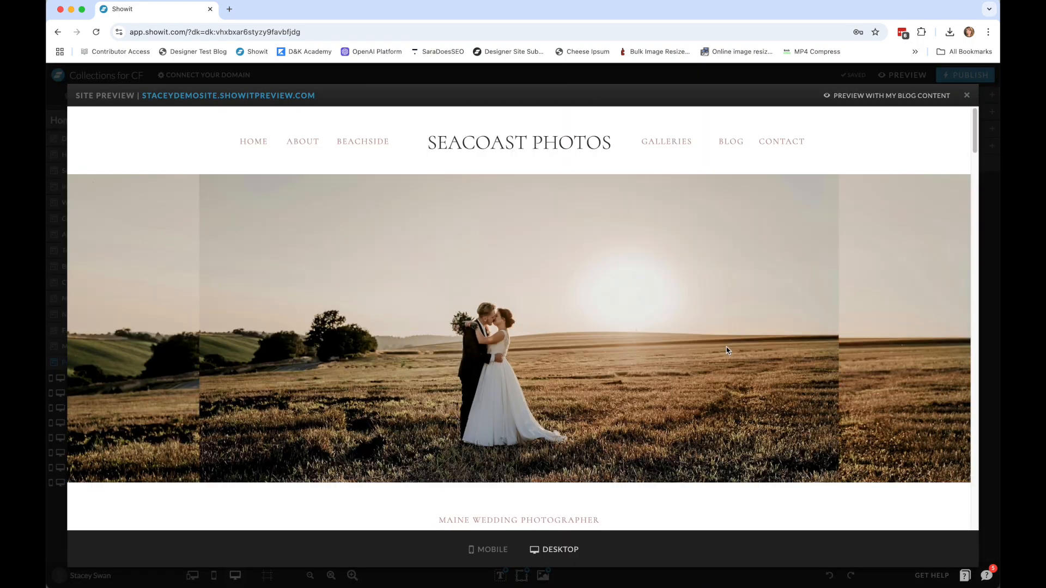
pyautogui.scroll(-3, 714, 349)
pyautogui.scroll(-5, 726, 350)
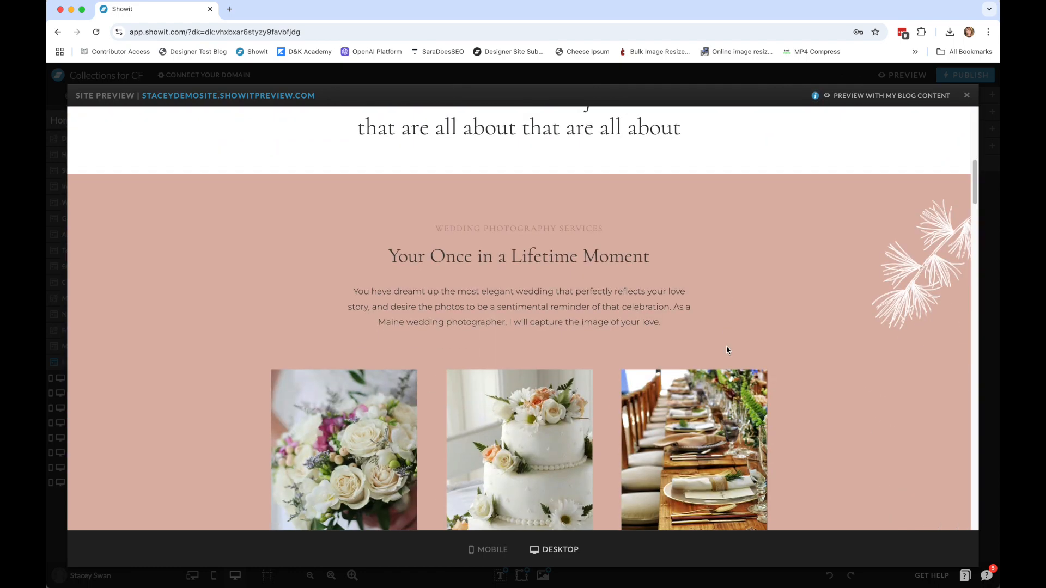
pyautogui.scroll(-5, 728, 350)
pyautogui.scroll(-8, 728, 351)
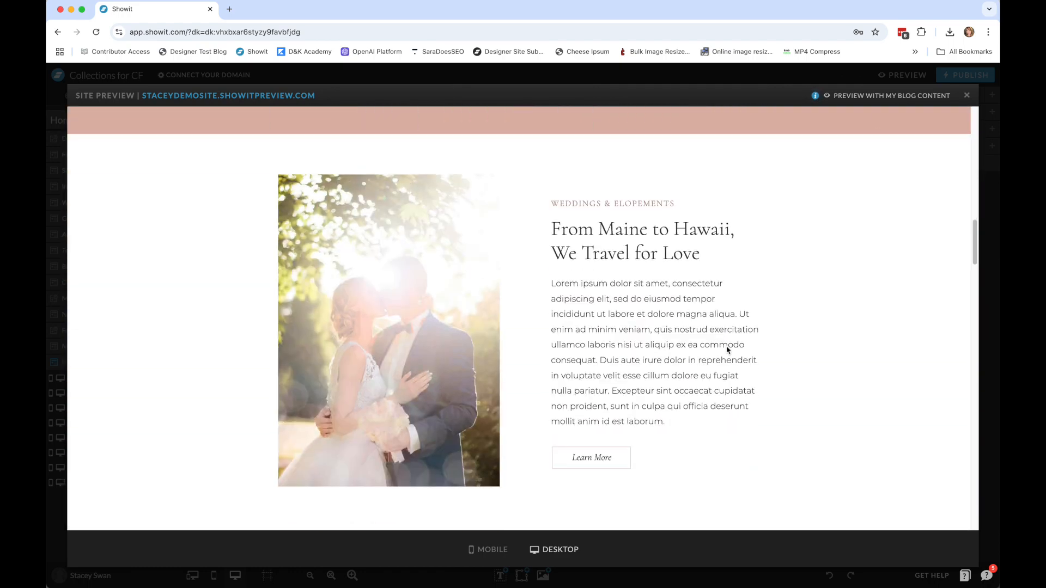
pyautogui.scroll(-10, 727, 349)
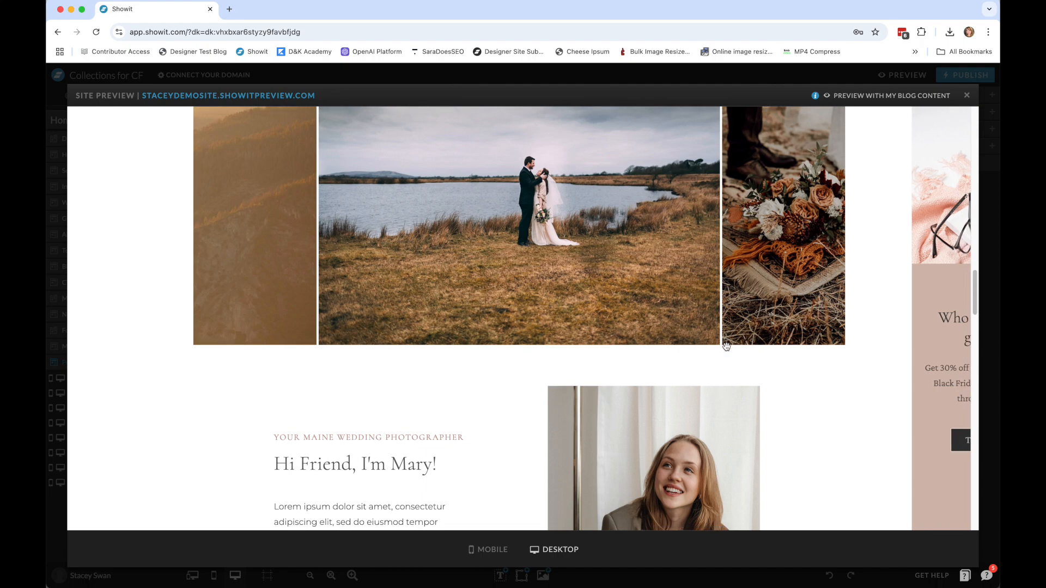
pyautogui.scroll(-3, 730, 350)
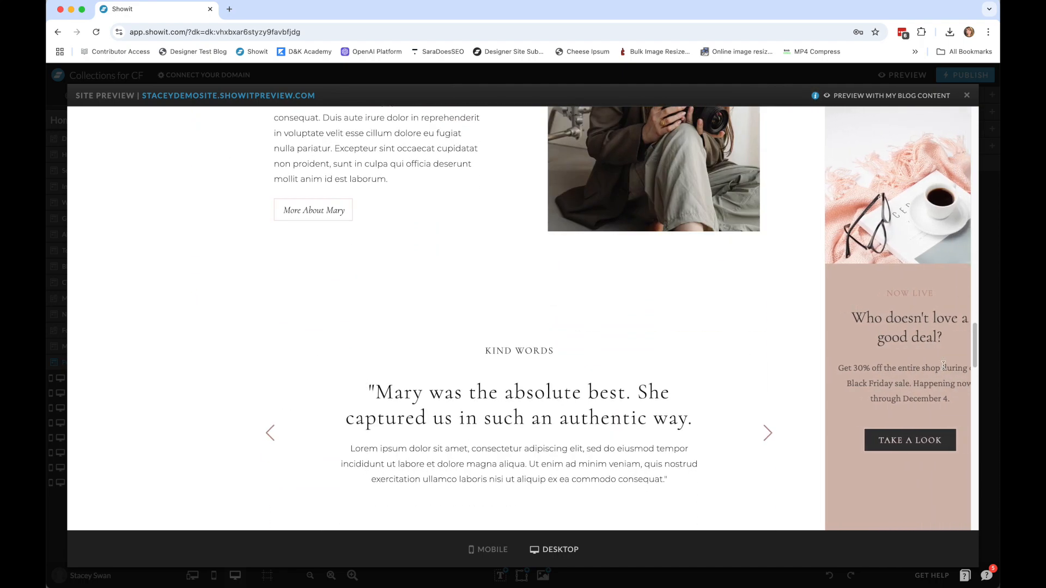
pyautogui.click(967, 95)
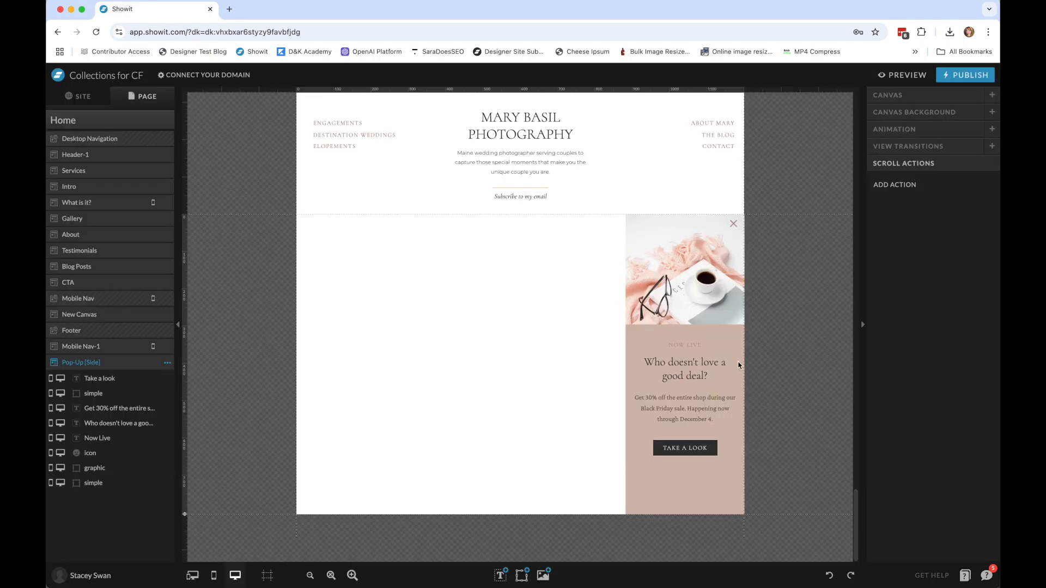
# Set the Slide transition time to 3 seconds on every text, shape, icon and image element of the Pop-Up [Side] canvas.
pyautogui.click(735, 278)
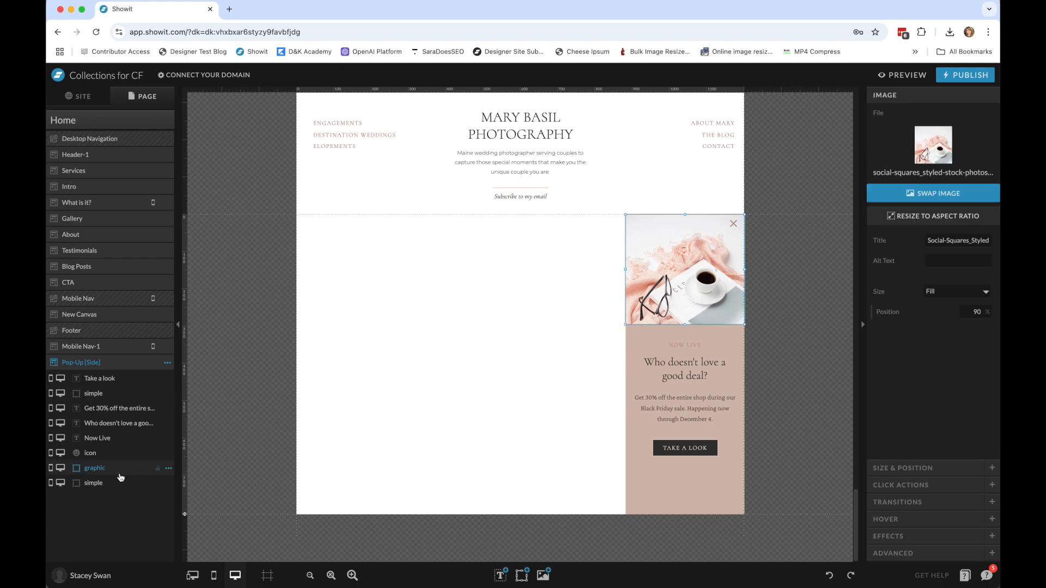
pyautogui.click(899, 506)
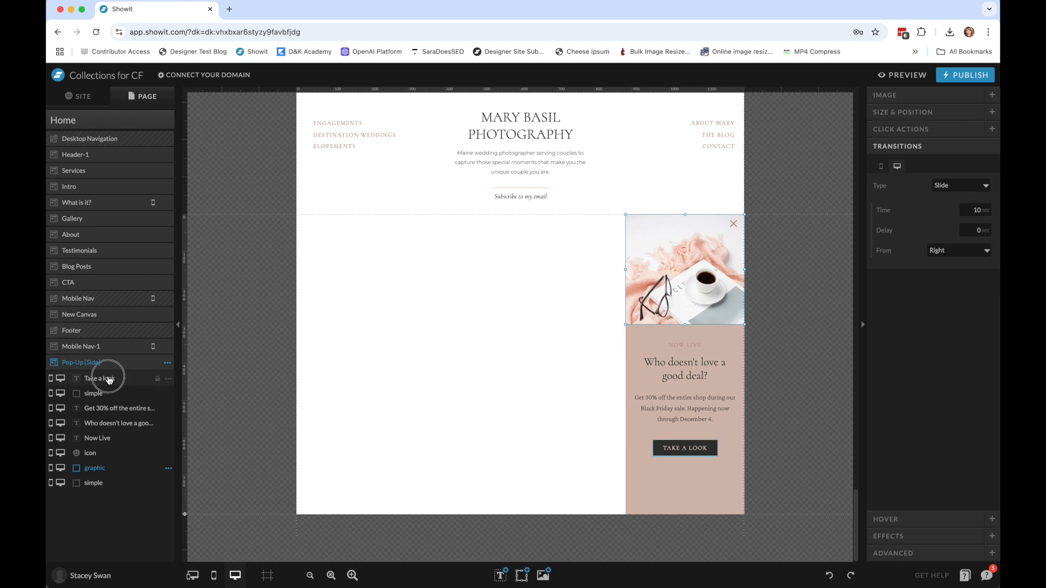
pyautogui.click(103, 378)
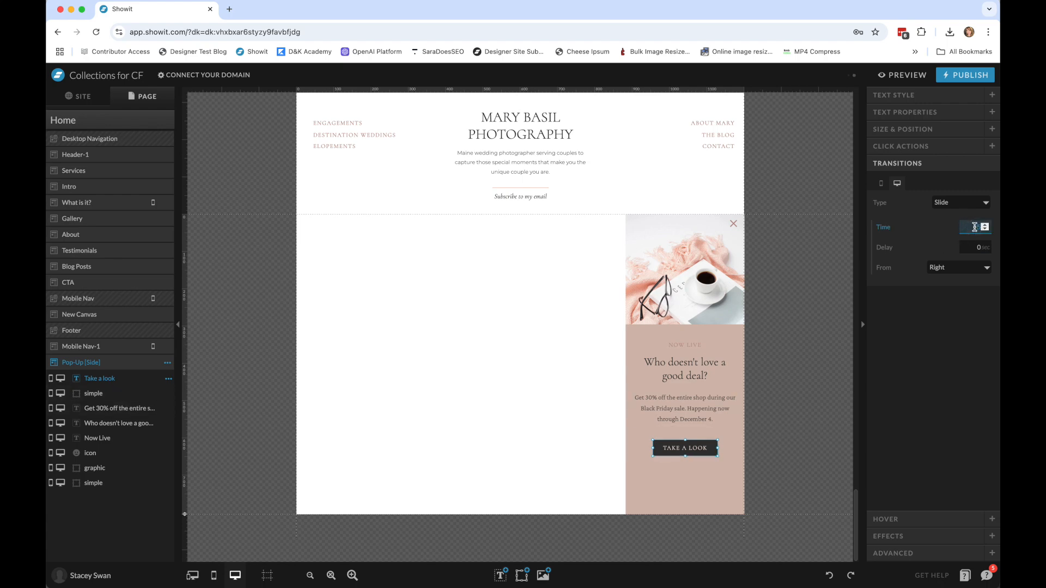
pyautogui.click(961, 388)
pyautogui.click(114, 397)
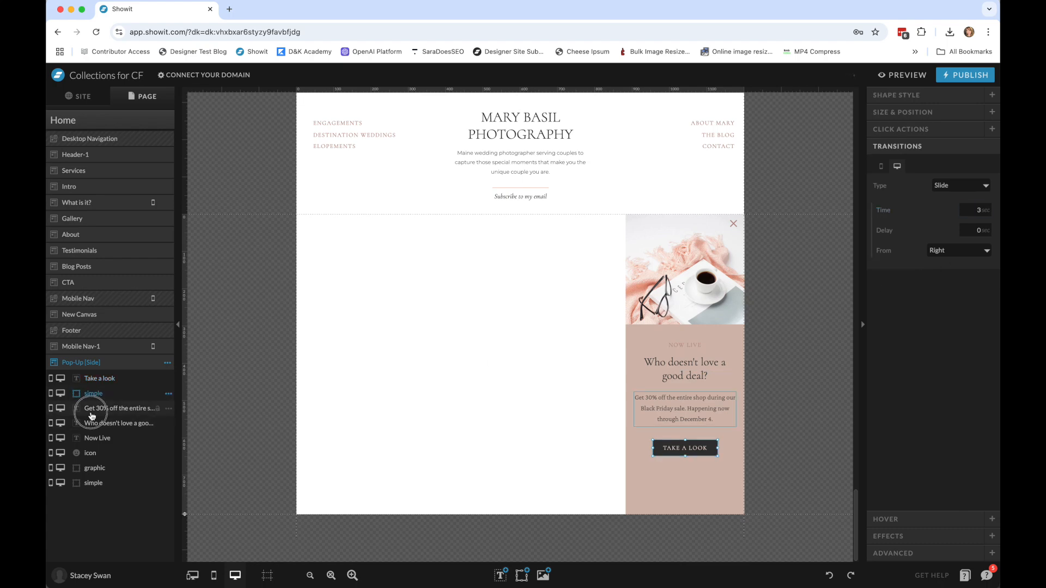
pyautogui.click(92, 416)
pyautogui.click(126, 423)
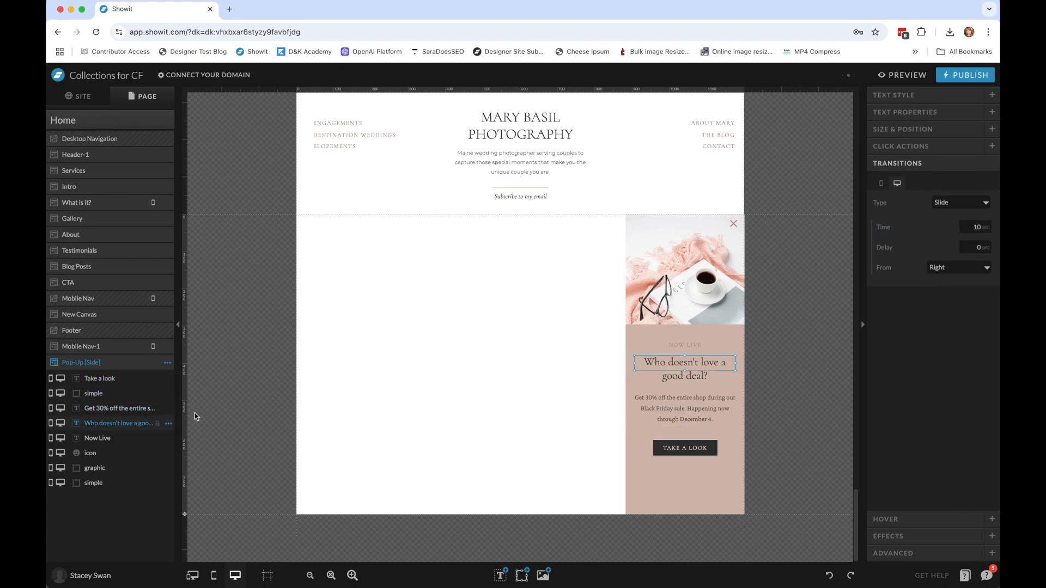
pyautogui.click(112, 440)
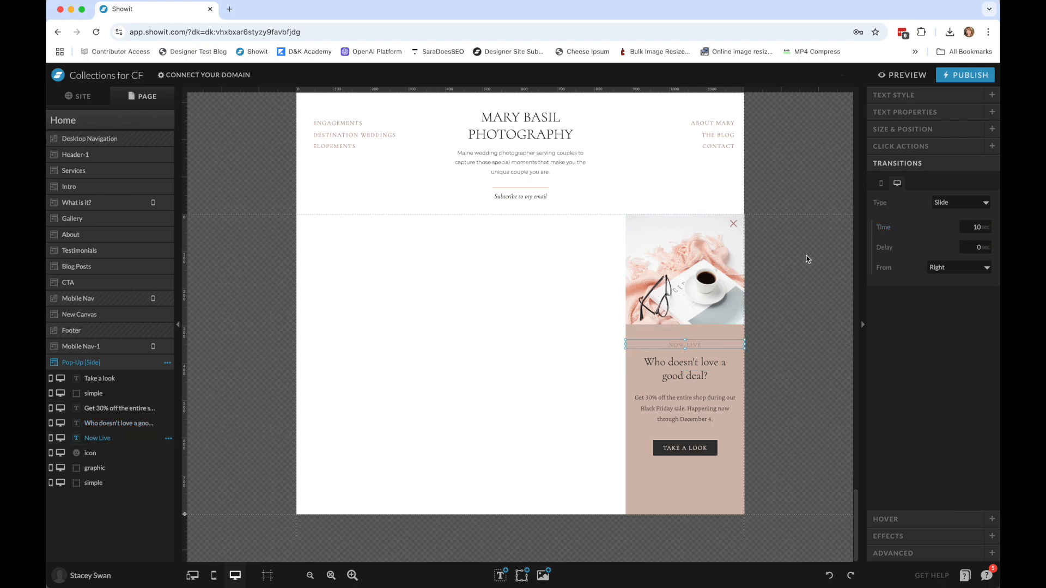
pyautogui.click(109, 454)
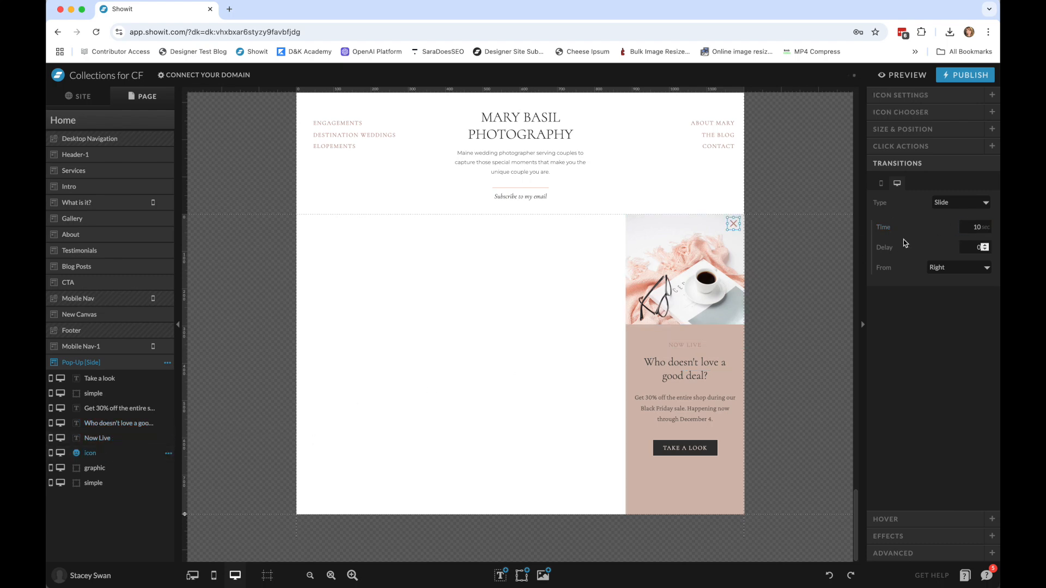
pyautogui.click(95, 468)
pyautogui.click(969, 213)
pyautogui.click(87, 483)
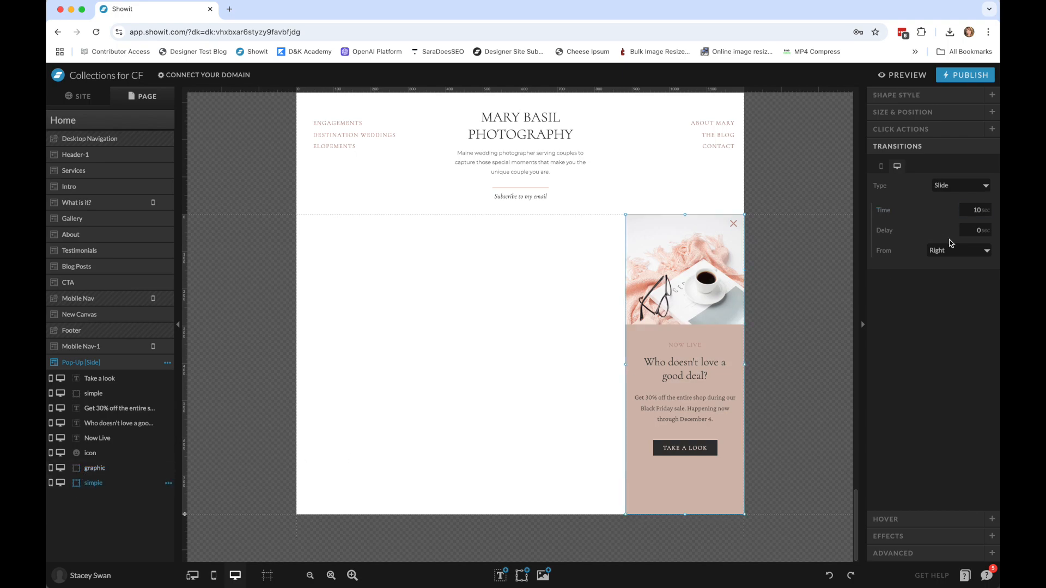
# Preview the Home page again to check the side pop-up's faster slide-in, and close the preview.
pyautogui.click(902, 74)
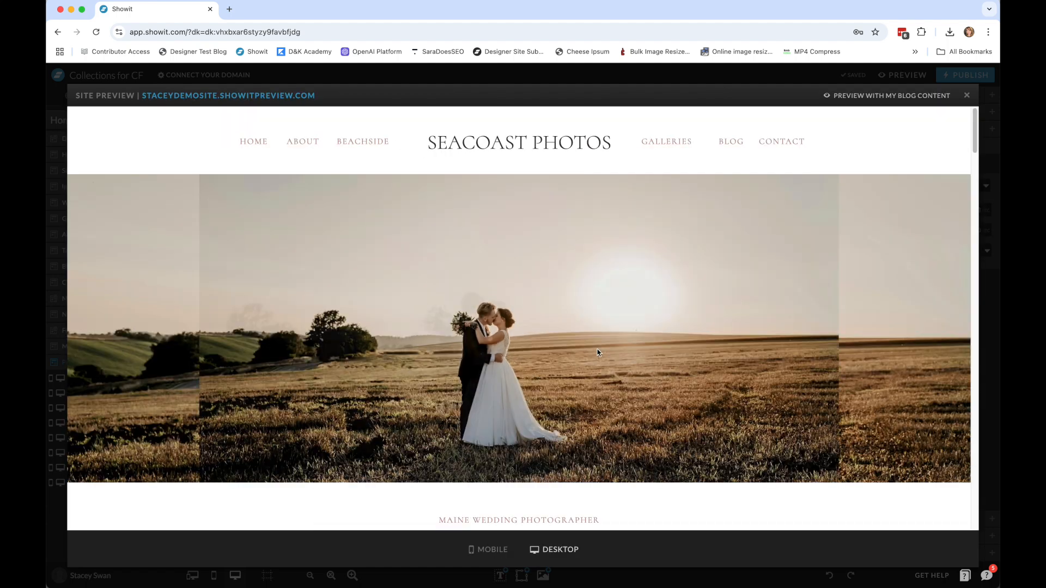
pyautogui.scroll(-2, 755, 347)
pyautogui.scroll(-8, 755, 348)
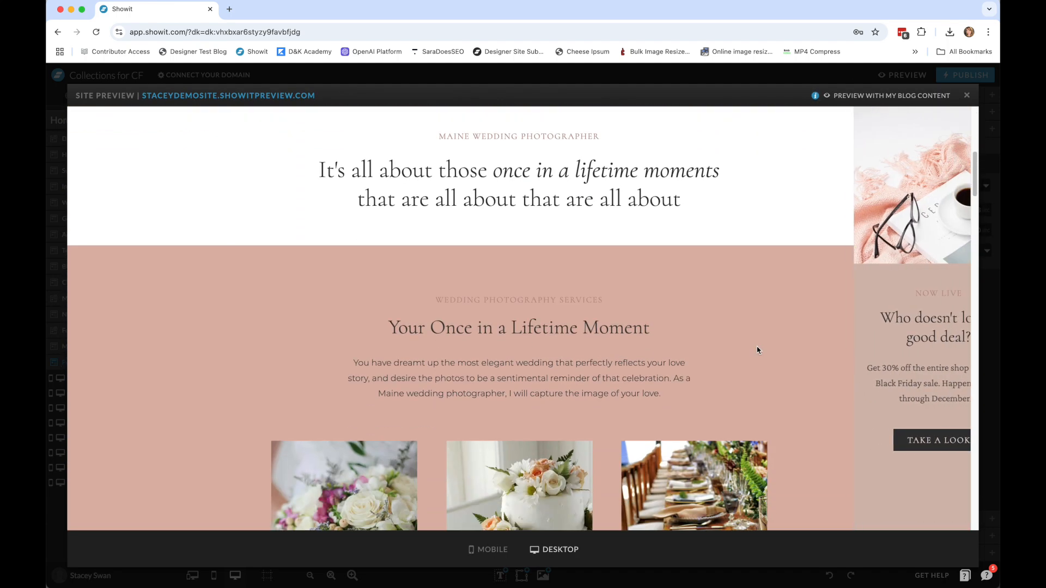
pyautogui.scroll(-6, 719, 334)
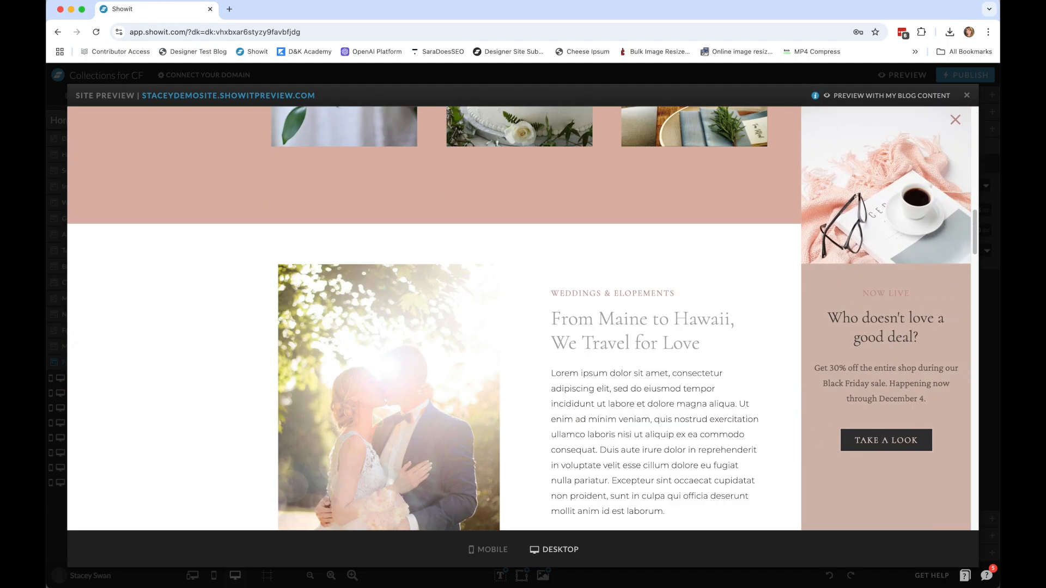
pyautogui.click(967, 97)
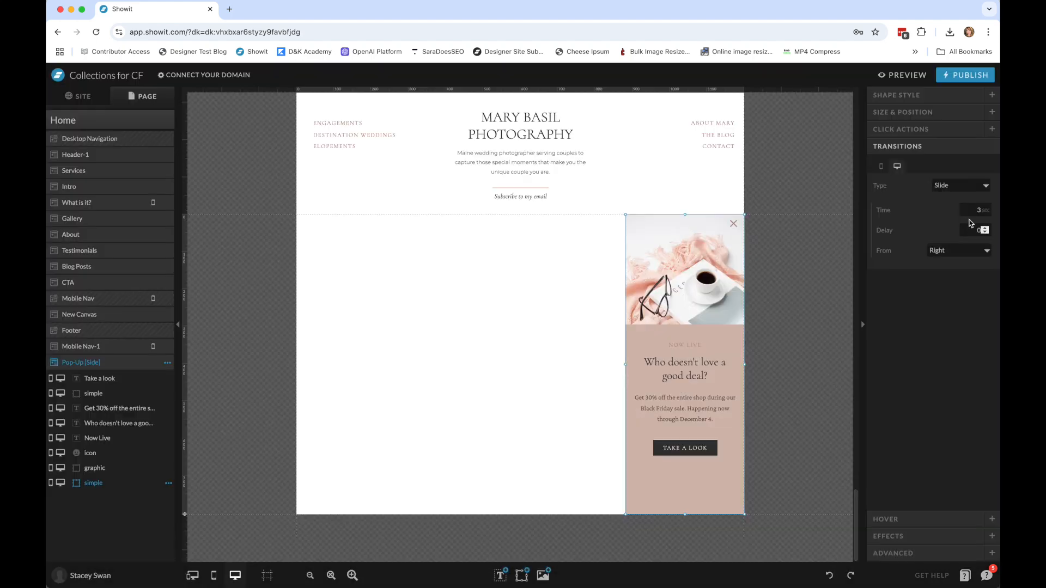
pyautogui.click(457, 364)
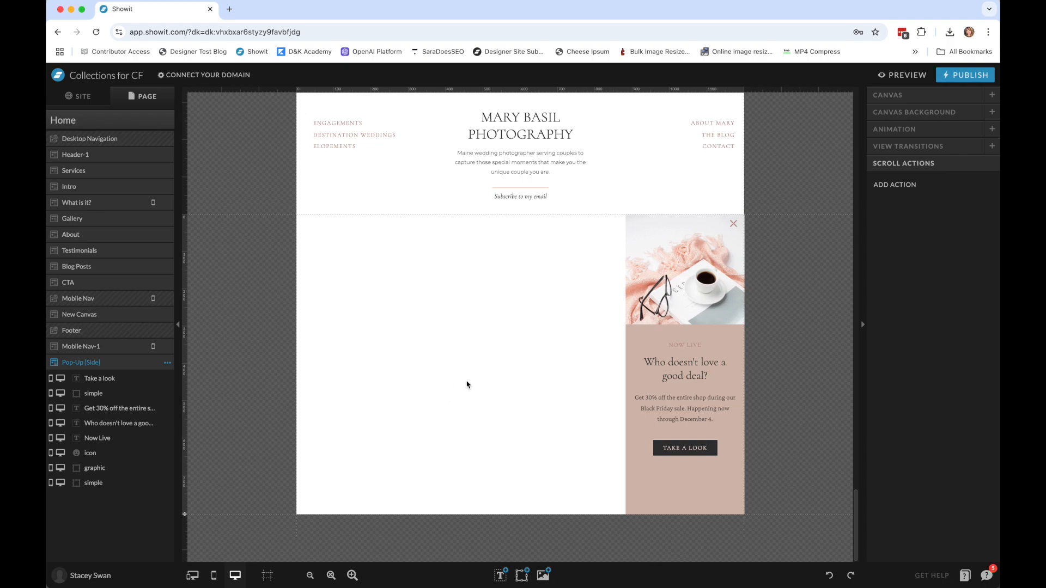
pyautogui.scroll(6, 467, 385)
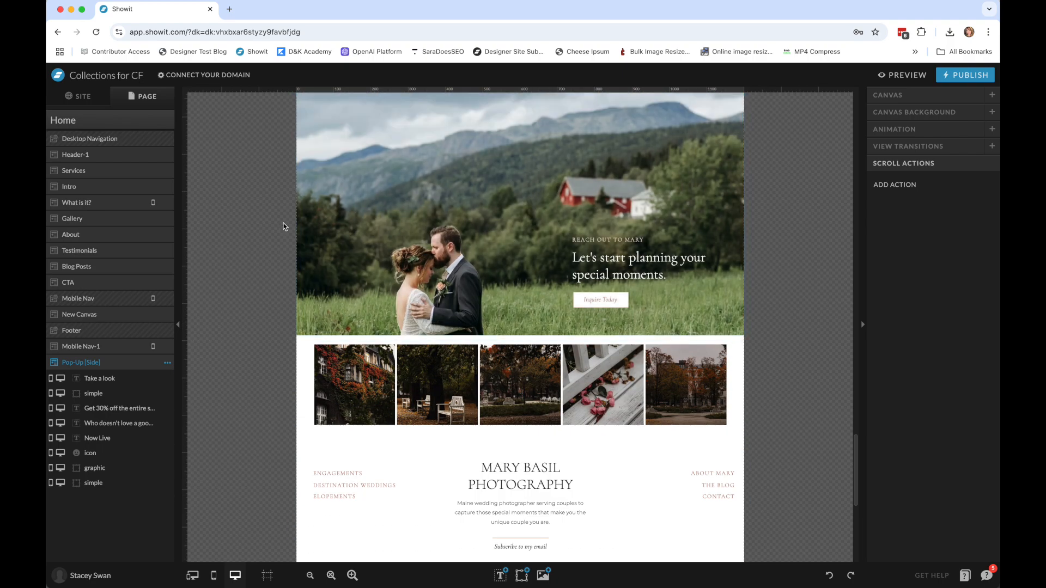
pyautogui.scroll(10, 444, 237)
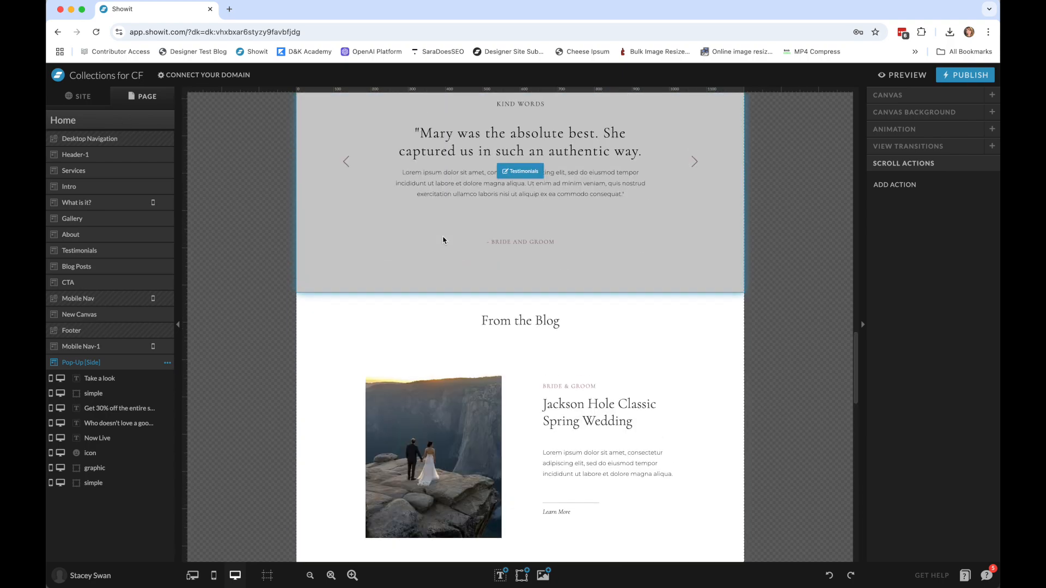
pyautogui.scroll(10, 444, 239)
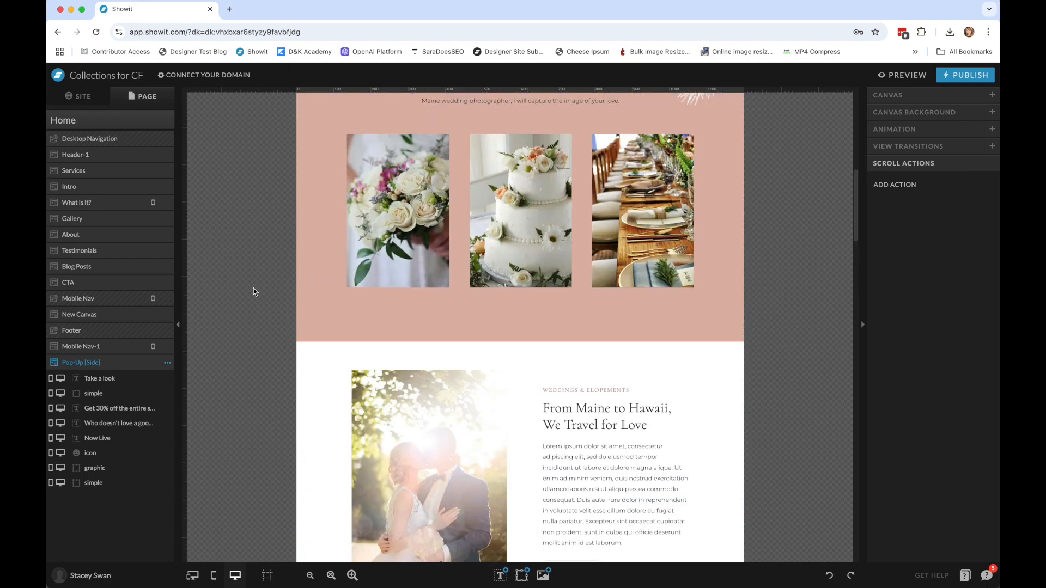
# Switch to the Freebie: Banners design from the account's site designs and open its All the Banners page.
pyautogui.click(87, 576)
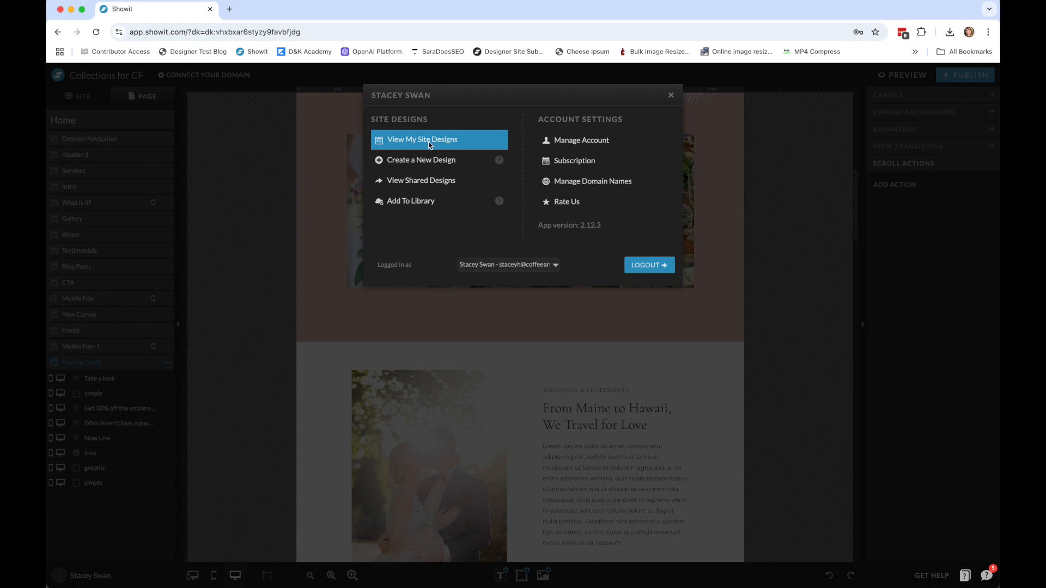
pyautogui.click(430, 145)
pyautogui.click(569, 252)
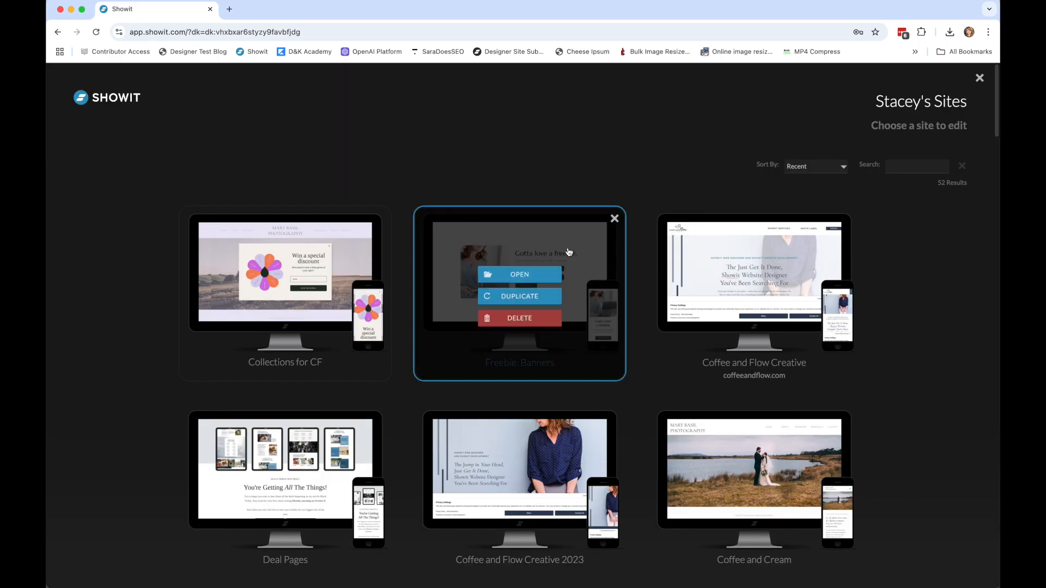
pyautogui.click(550, 271)
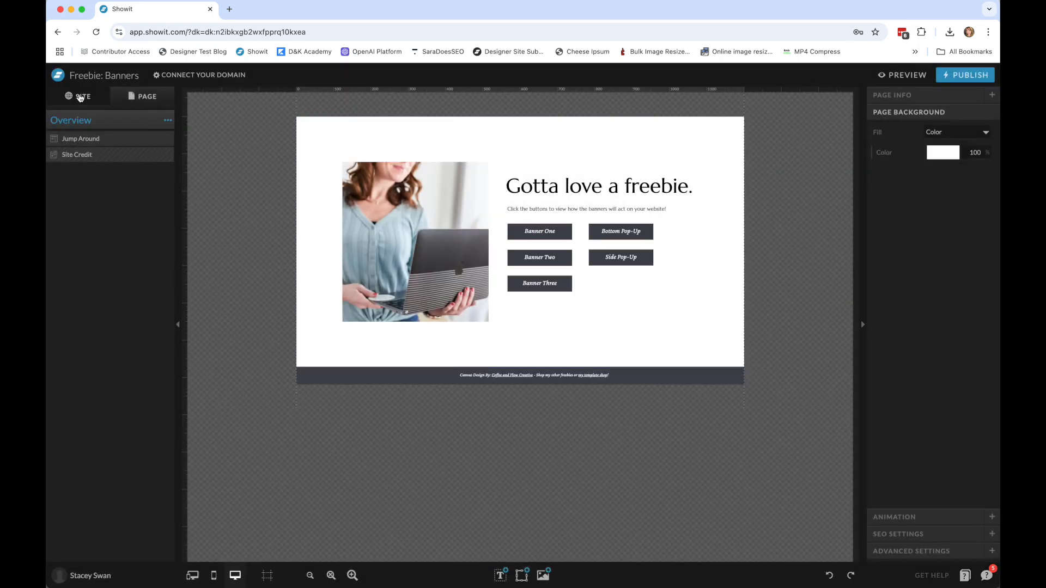
pyautogui.click(80, 97)
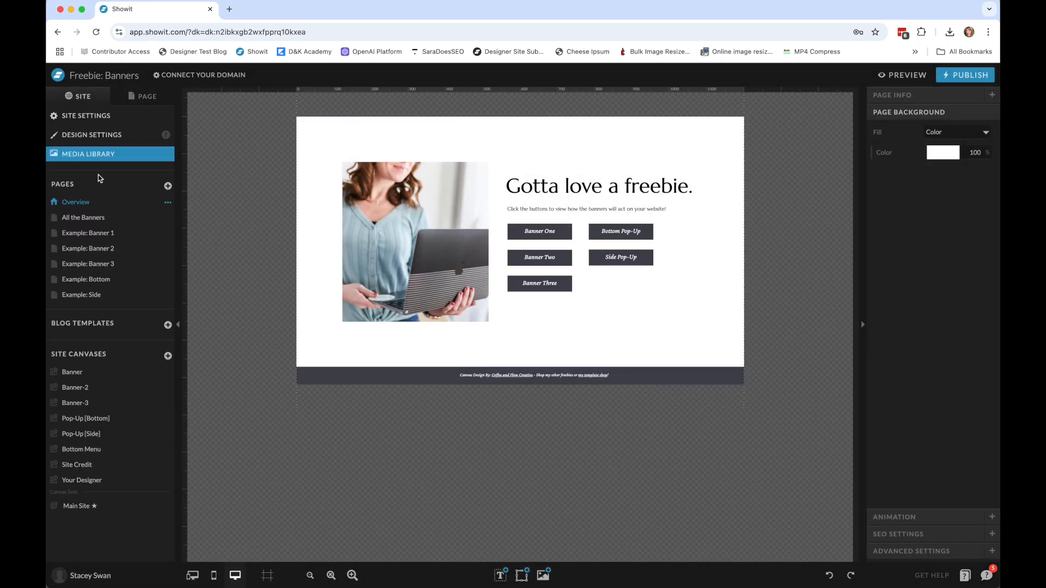
pyautogui.click(103, 218)
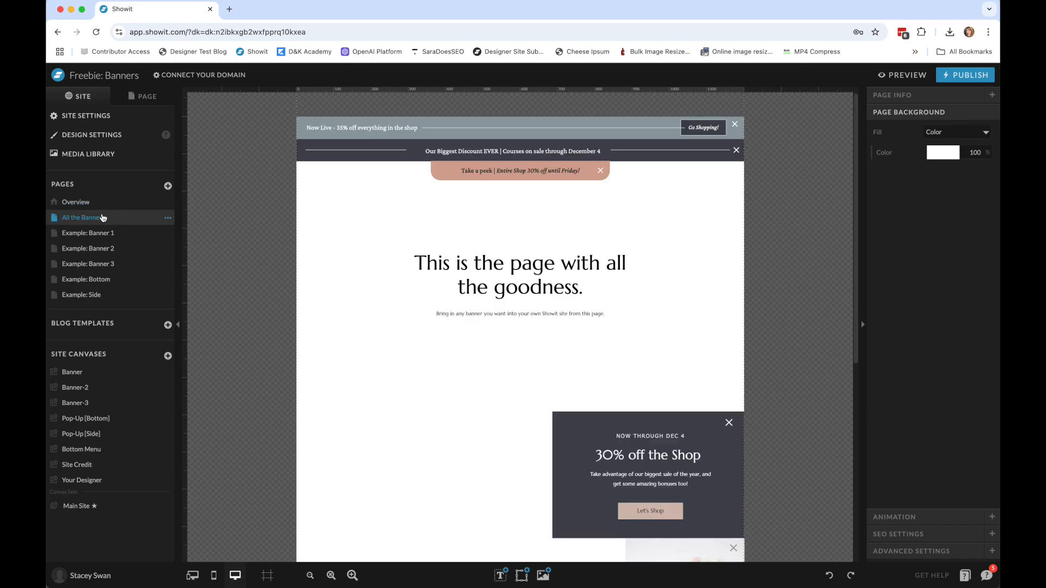
# Preview the Overview page of the Freebie: Banners design and open its preview site in a separate browser tab.
pyautogui.click(76, 203)
pyautogui.click(903, 75)
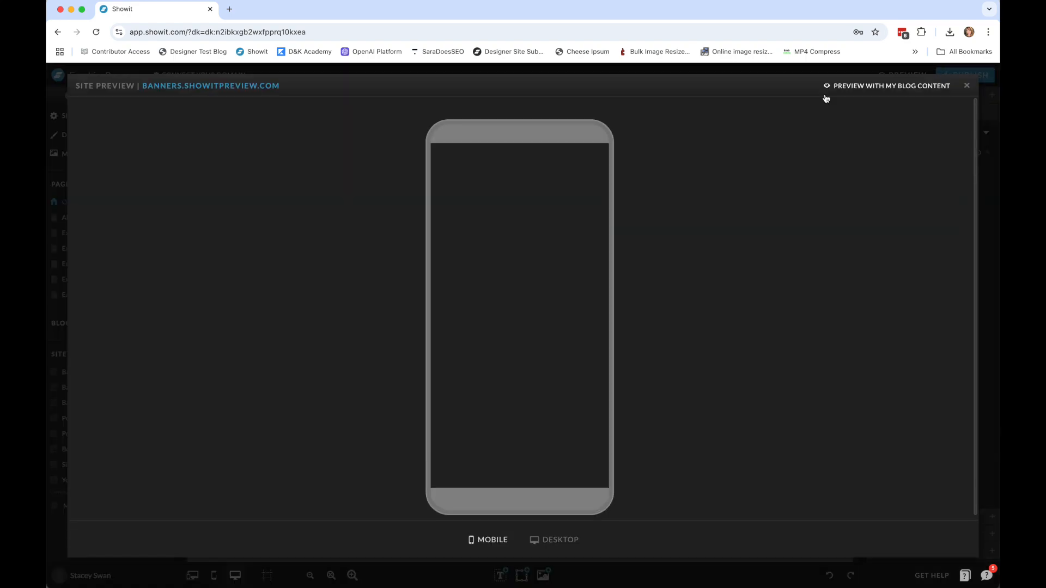
pyautogui.click(243, 87)
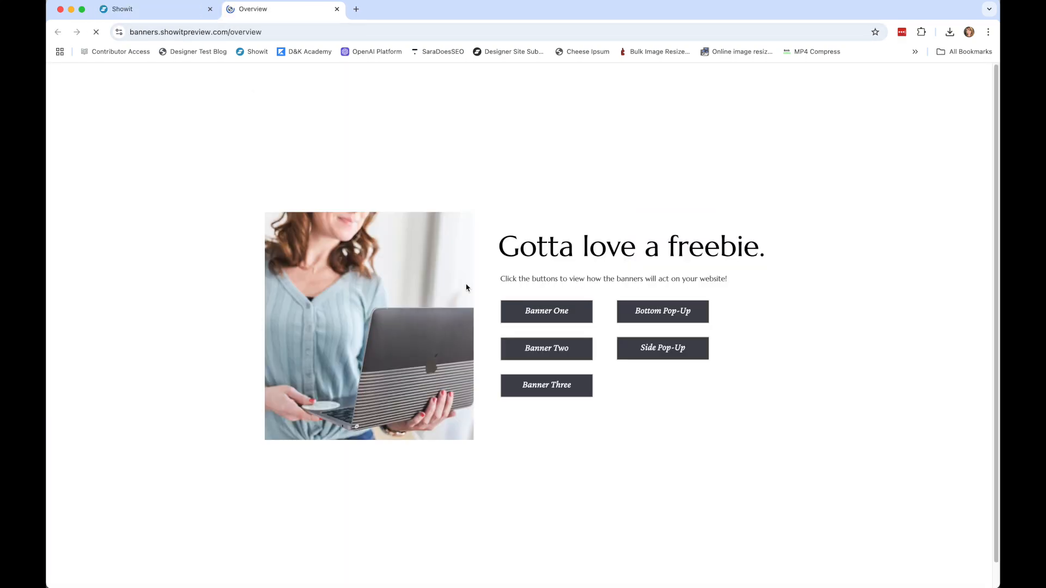
# Open the Banner One and Banner Two examples from the Overview page and check how each banner behaves while scrolling.
pyautogui.click(548, 310)
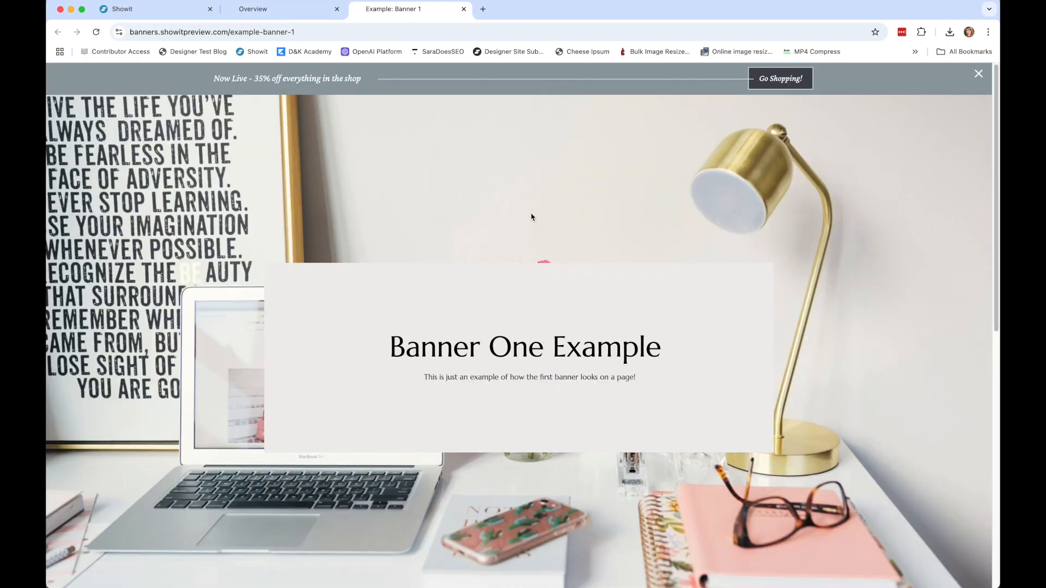
pyautogui.scroll(-10, 532, 217)
pyautogui.click(254, 9)
pyautogui.click(523, 344)
pyautogui.scroll(-10, 518, 167)
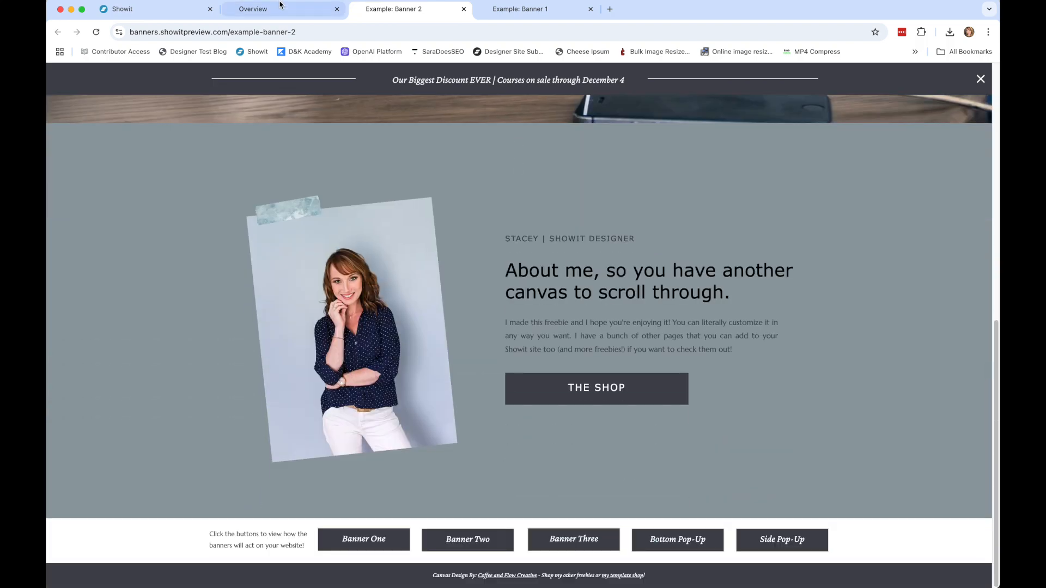
# Open the Bottom Pop-Up example from the Overview page, check the pop-up while scrolling, and return to the Showit editor.
pyautogui.click(281, 5)
pyautogui.click(673, 315)
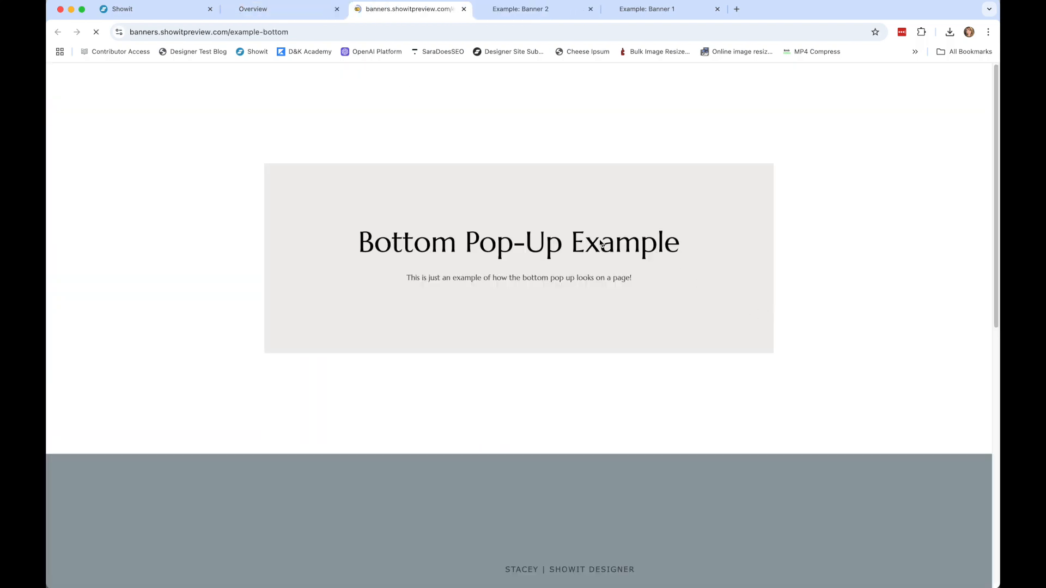
pyautogui.scroll(-4, 621, 253)
pyautogui.scroll(-5, 636, 264)
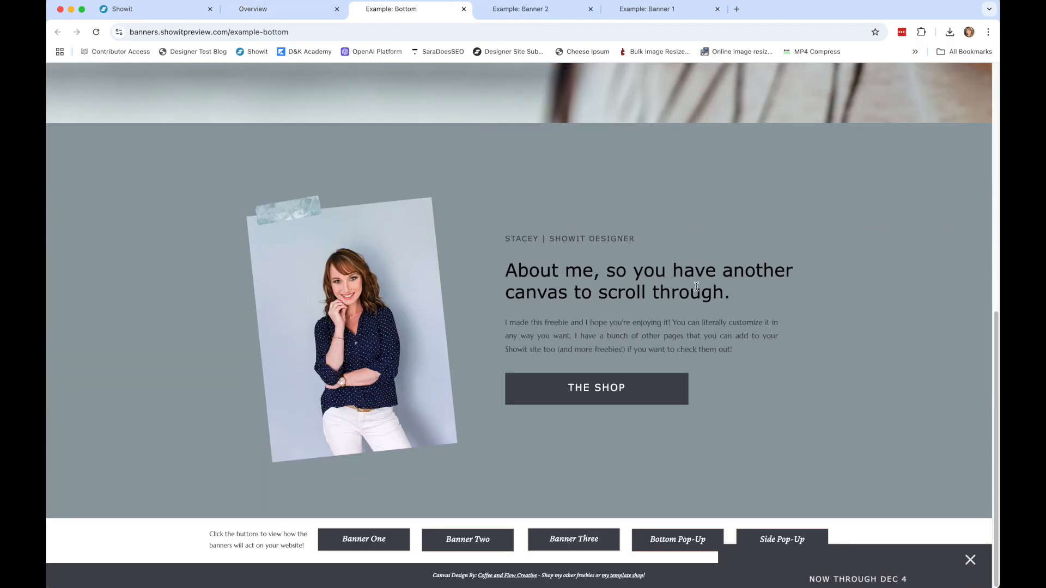
pyautogui.click(261, 10)
pyautogui.click(141, 10)
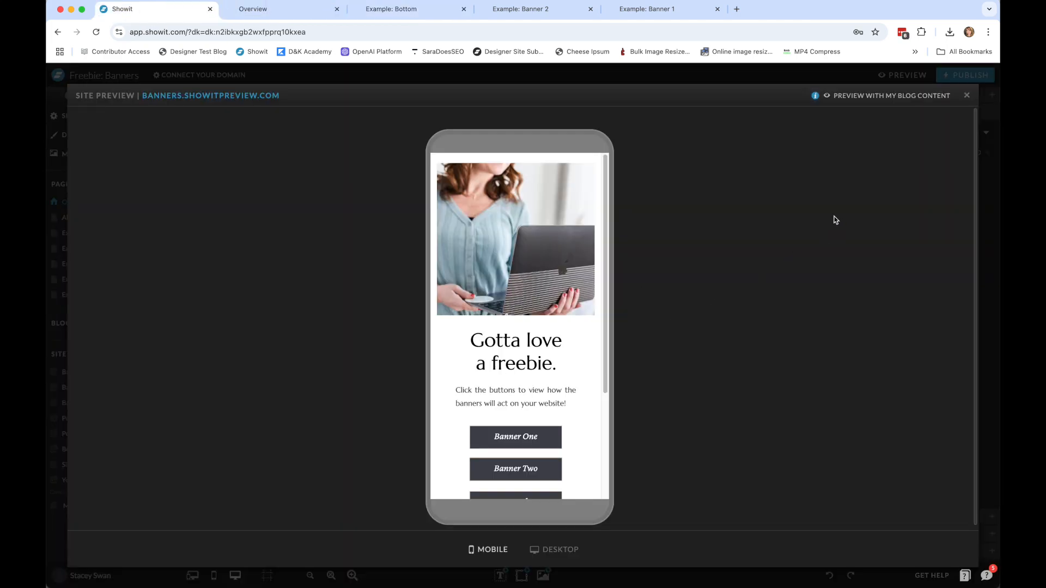